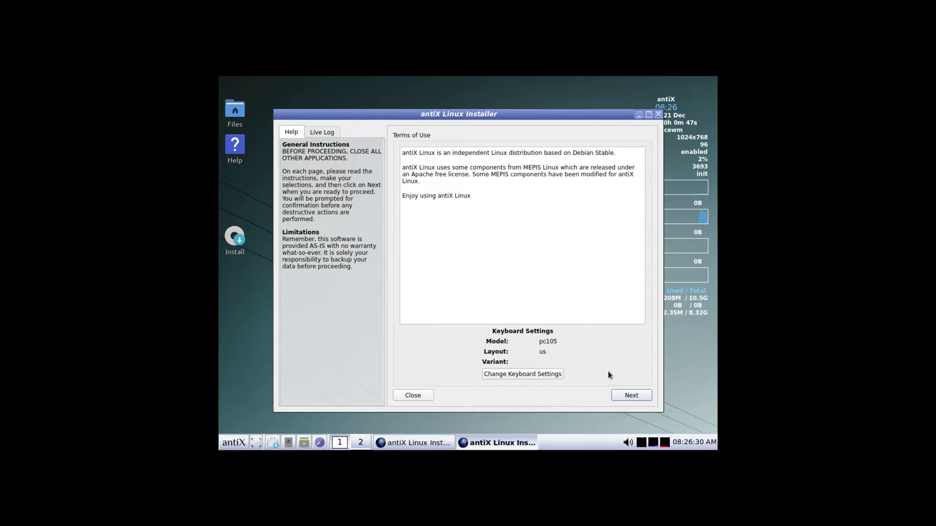
Start a regular install on the whole sda disk, confirm formatting it, and select the computer name antix1
{"action": "left_click", "coordinate": [631, 396]}
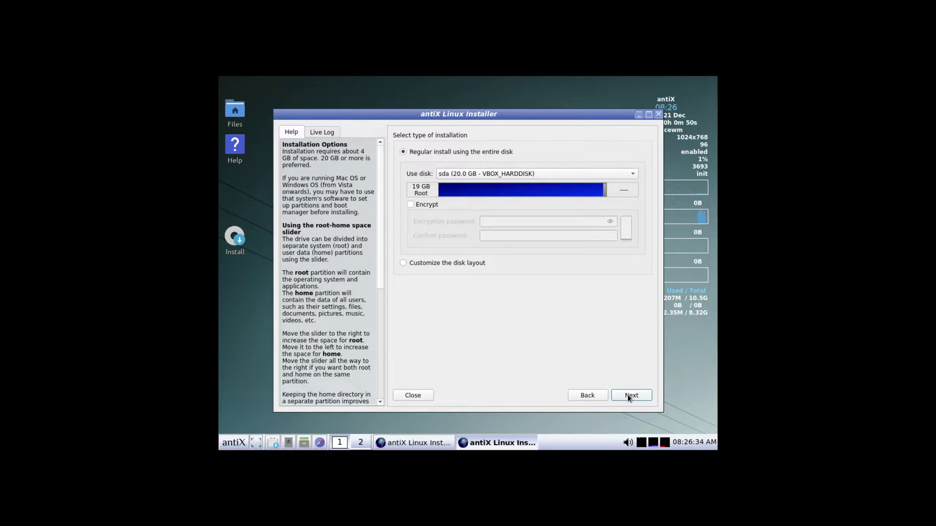
{"action": "left_click", "coordinate": [629, 395]}
{"action": "left_click", "coordinate": [507, 264]}
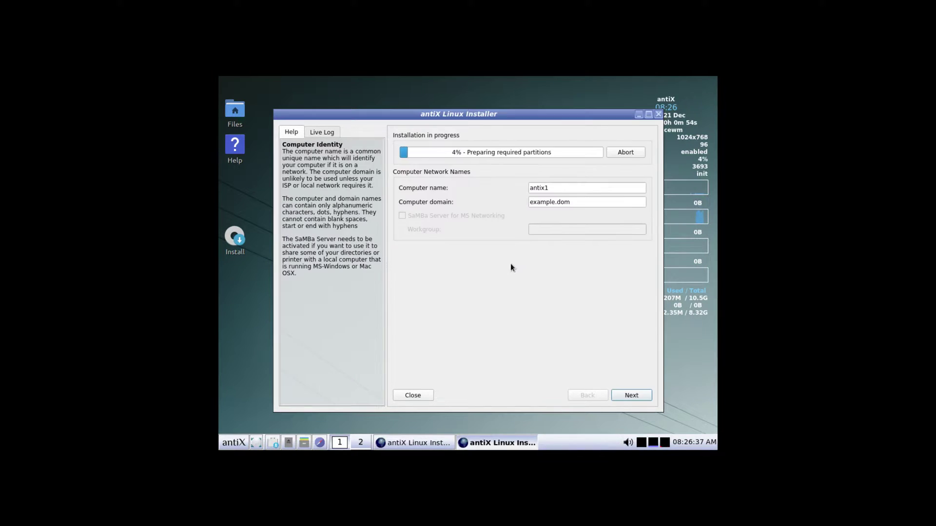
{"action": "double_click", "coordinate": [541, 188]}
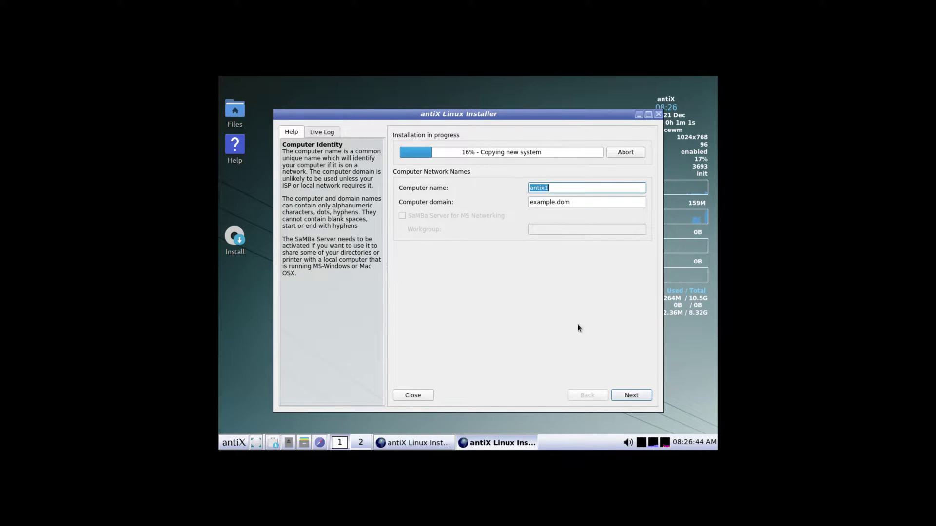
Set the timezone city to Los Angeles
{"action": "left_click", "coordinate": [639, 396]}
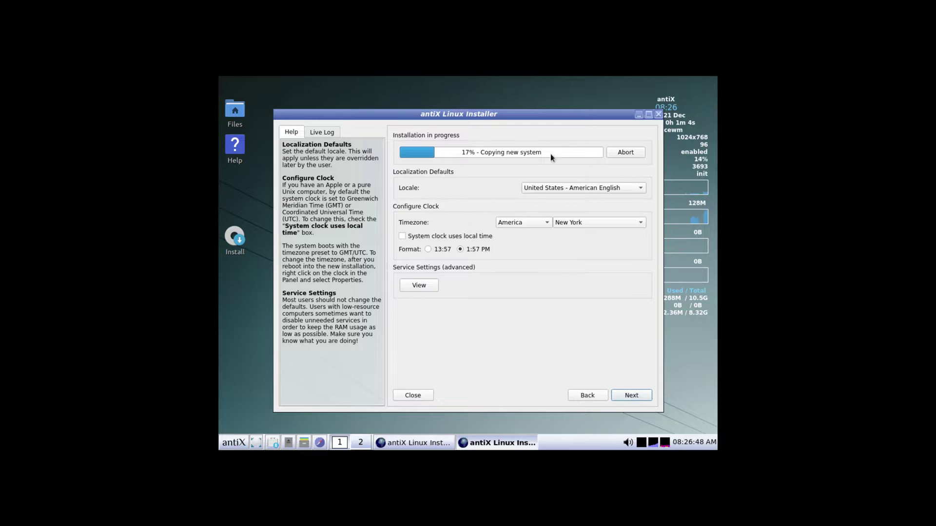
{"action": "left_click", "coordinate": [569, 219]}
{"action": "scroll", "coordinate": [592, 142], "scroll_direction": "up", "scroll_amount": 5}
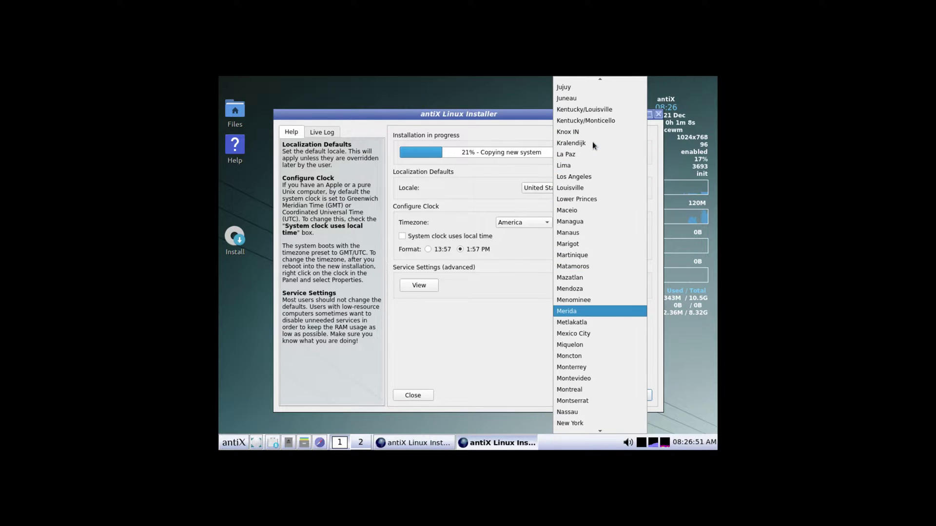
{"action": "left_click", "coordinate": [577, 175]}
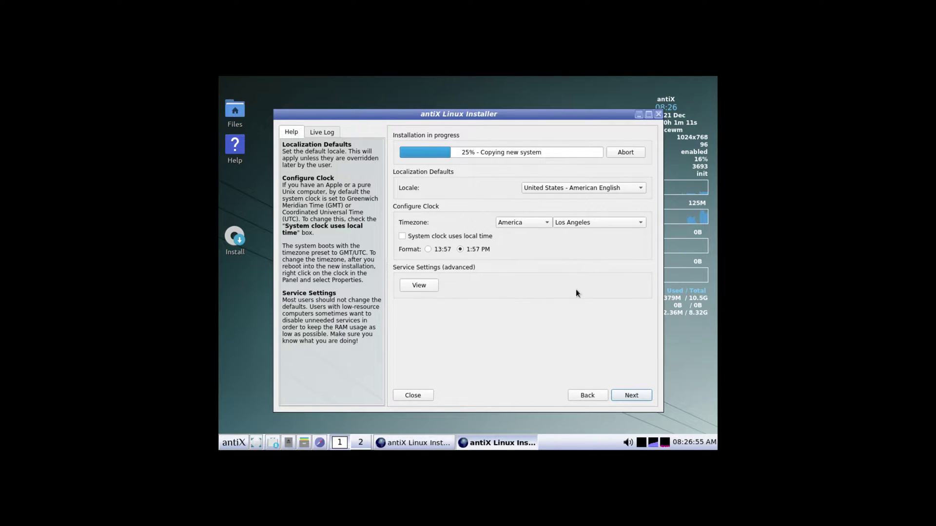
Enter the default user's login name and password, confirming the password
{"action": "left_click", "coordinate": [625, 398]}
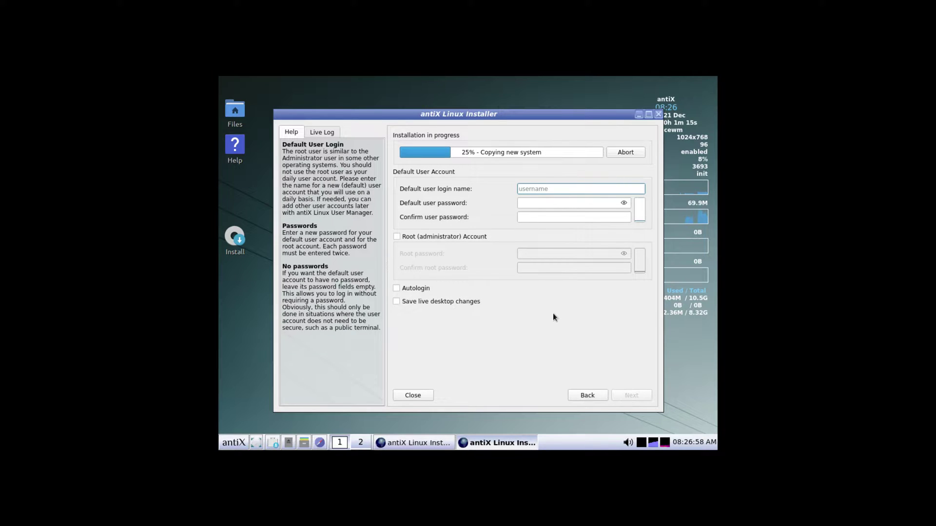
{"action": "type", "text": "LinuxH"}
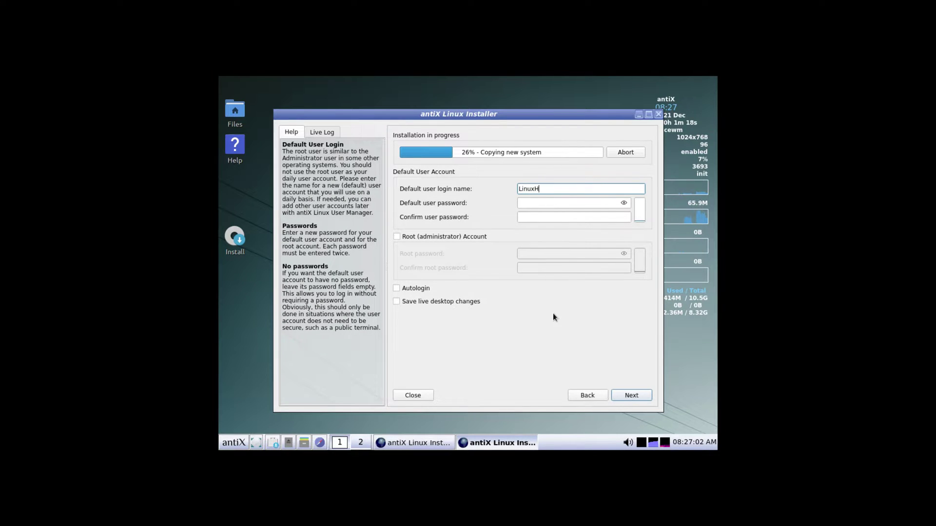
{"action": "type", "text": "ub"}
{"action": "left_click", "coordinate": [524, 204]}
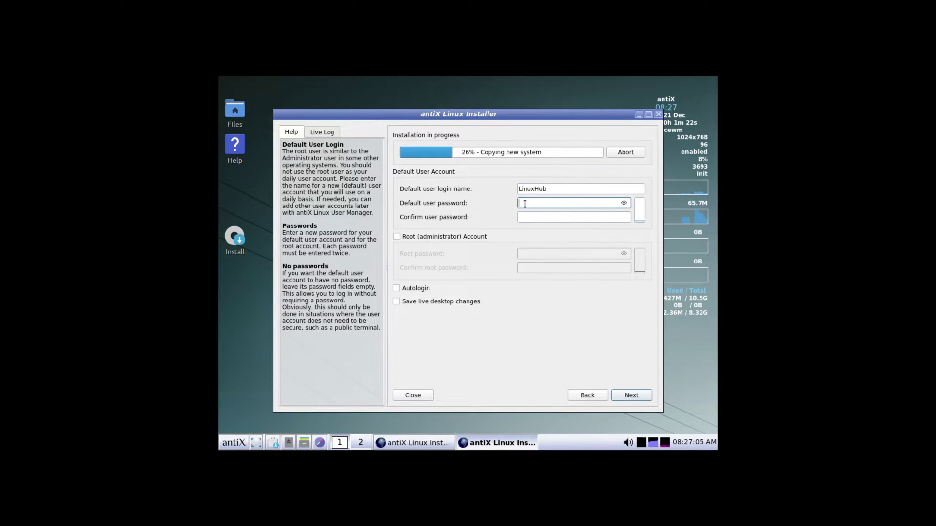
{"action": "type", "text": "12"}
{"action": "left_click", "coordinate": [529, 217]}
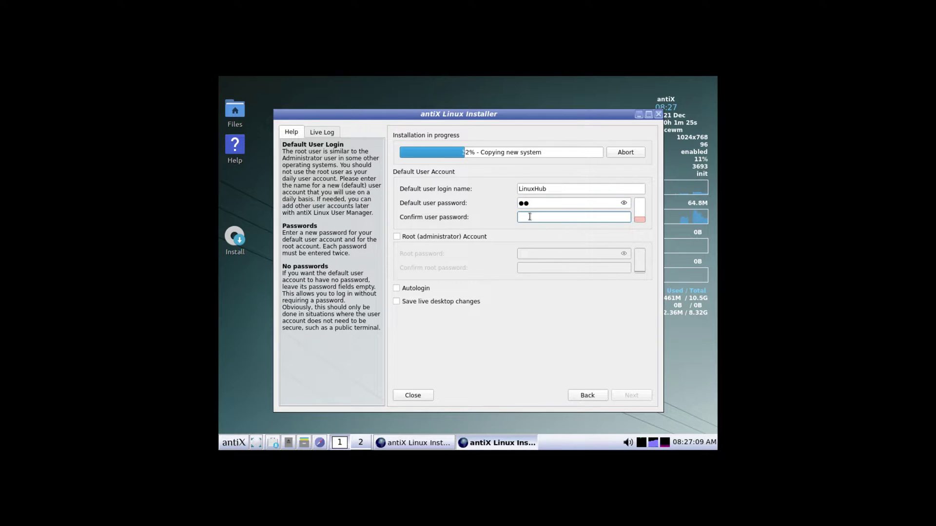
{"action": "type", "text": "12"}
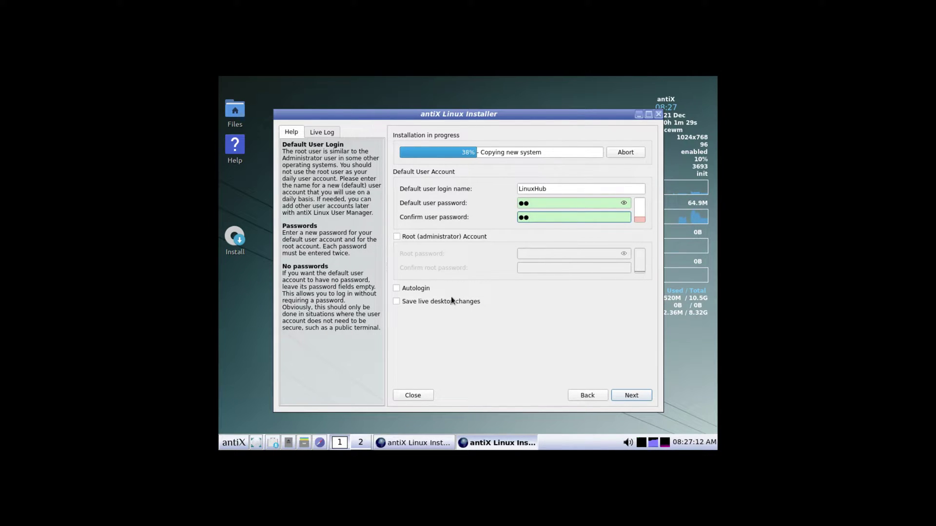
Enable a root account with a confirmed password, turn on autologin, and continue
{"action": "left_click", "coordinate": [396, 236]}
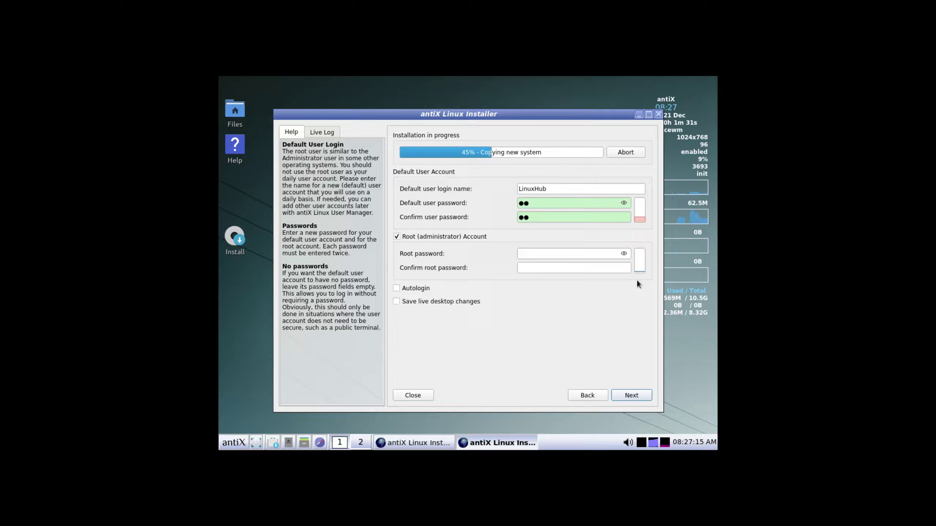
{"action": "left_click", "coordinate": [527, 251]}
{"action": "type", "text": "12"}
{"action": "left_click", "coordinate": [526, 266]}
{"action": "type", "text": "12"}
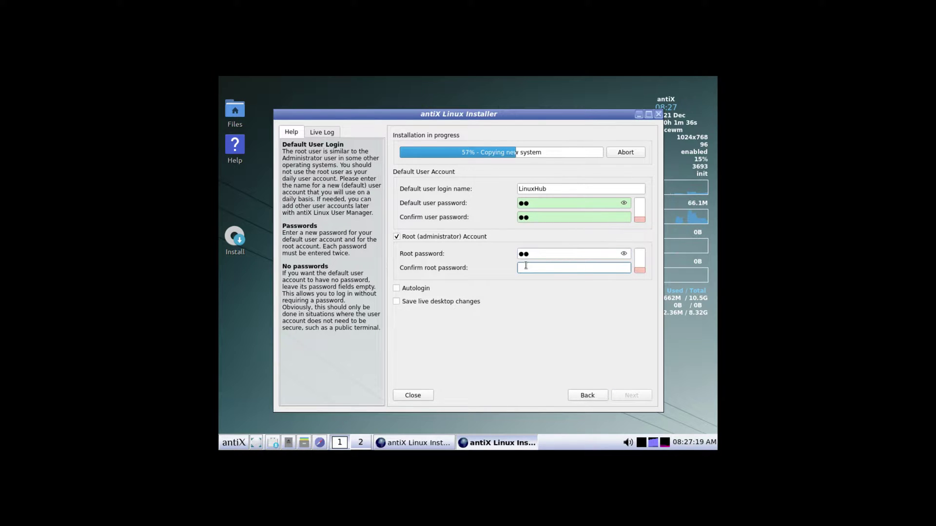
{"action": "left_click", "coordinate": [396, 289]}
{"action": "left_click", "coordinate": [622, 396]}
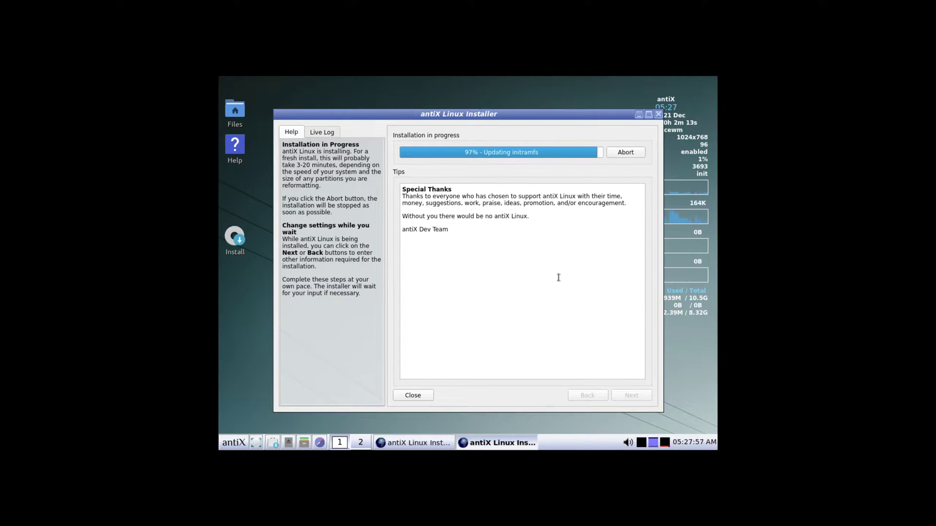
Finish installing, confirm the VM's Storage settings with an empty disc drive, and boot antiX-22 from GRUB
{"action": "left_click", "coordinate": [621, 396]}
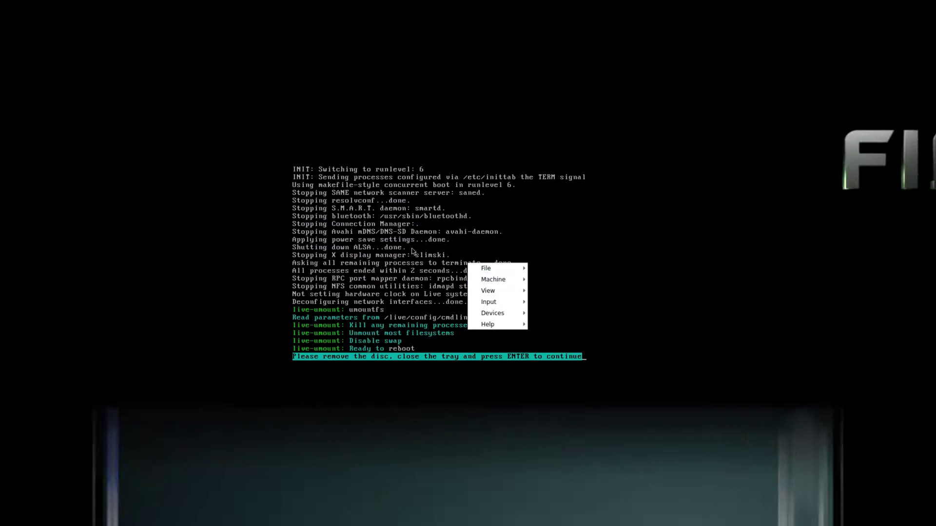
{"action": "mouse_move", "coordinate": [493, 278]}
{"action": "left_click", "coordinate": [551, 279]}
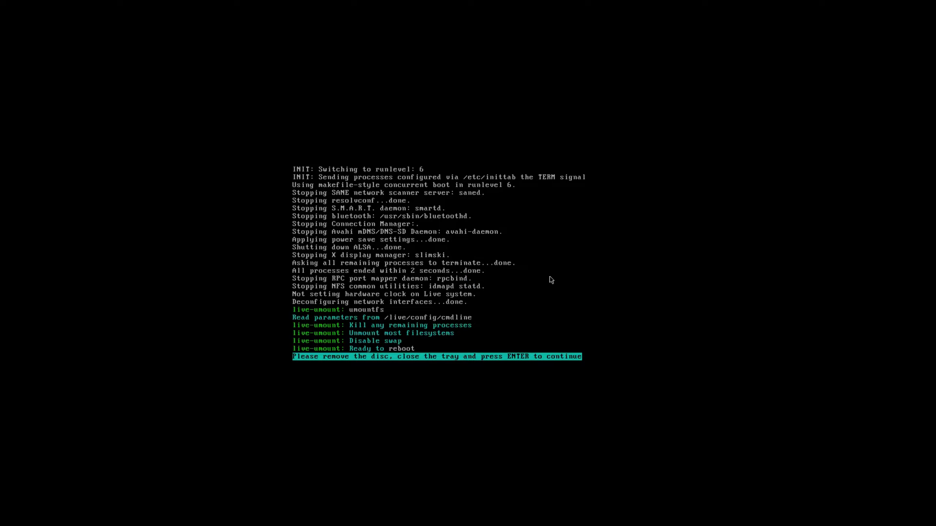
{"action": "left_click", "coordinate": [338, 197]}
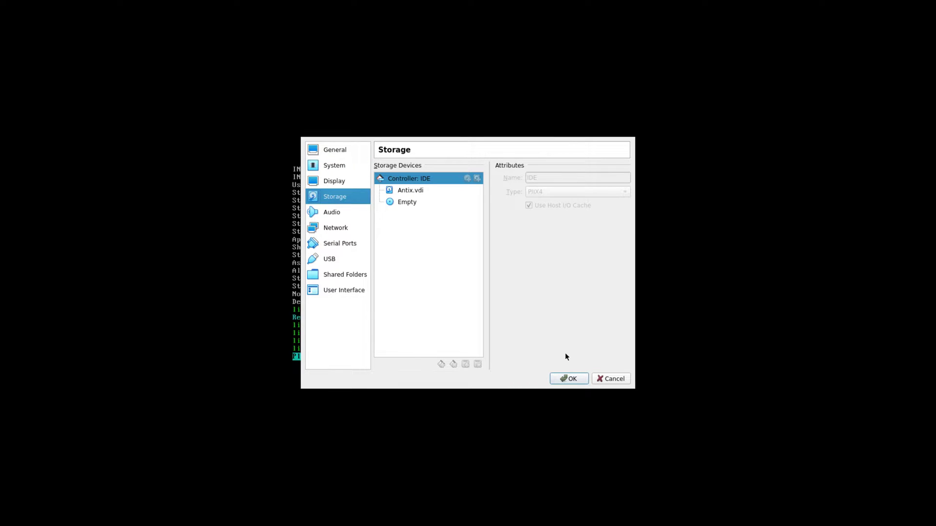
{"action": "left_click", "coordinate": [569, 378]}
{"action": "key", "text": "Return"}
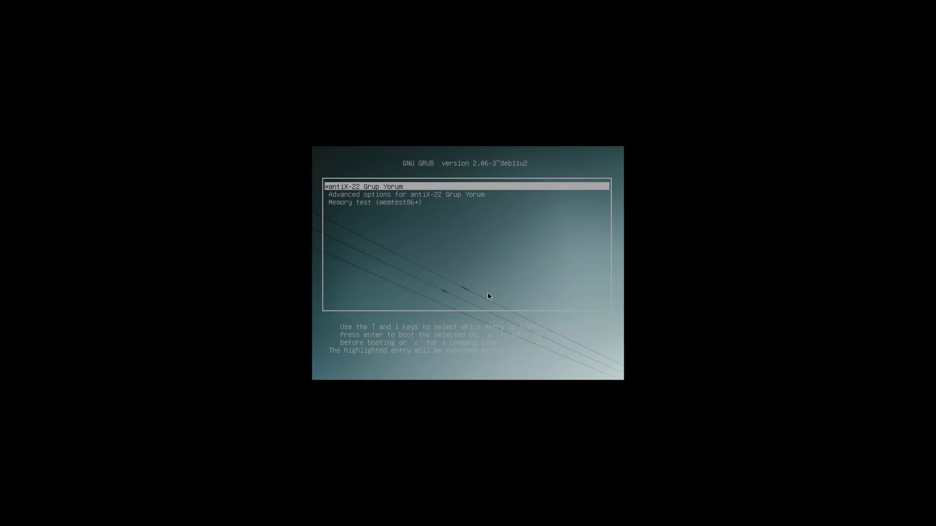
{"action": "key", "text": "Return"}
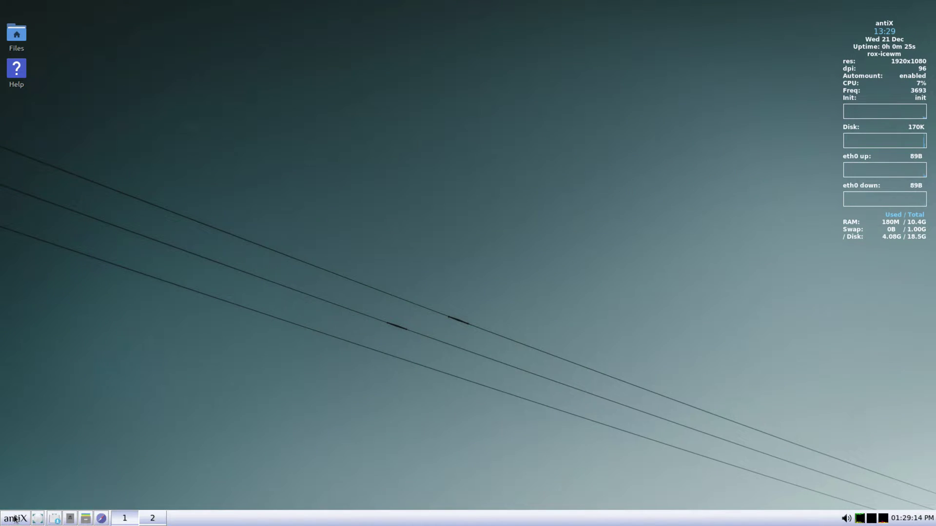
{"action": "left_click", "coordinate": [15, 519]}
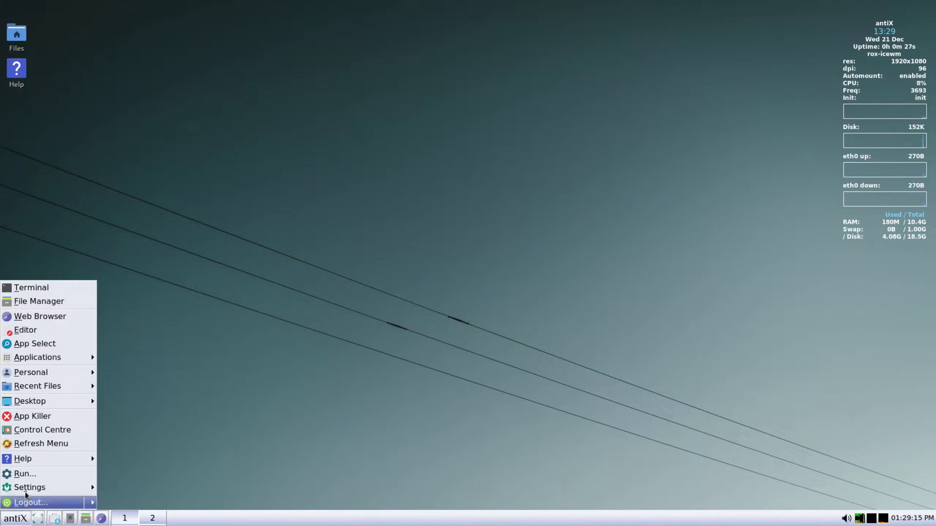
{"action": "left_click", "coordinate": [29, 287]}
{"action": "left_click_drag", "start_coordinate": [217, 5], "coordinate": [470, 97]}
{"action": "left_click", "coordinate": [418, 109]}
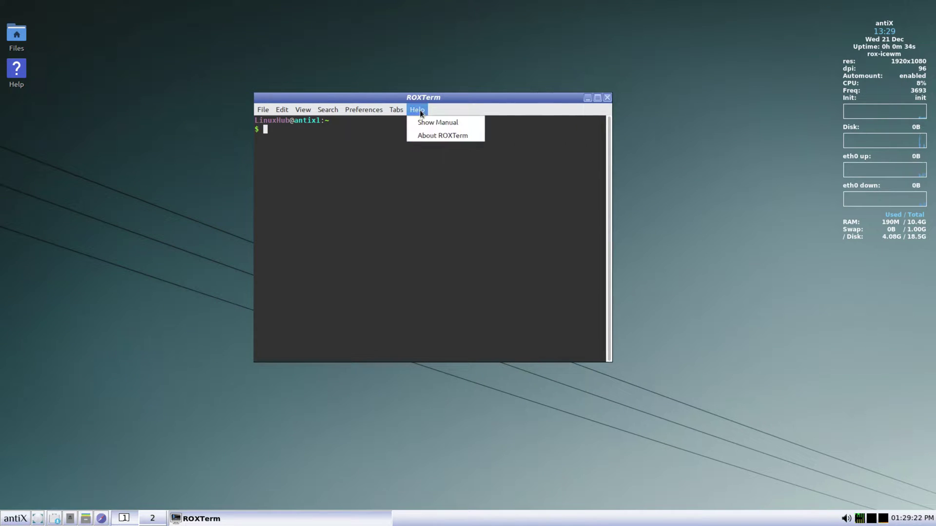
{"action": "left_click", "coordinate": [446, 136]}
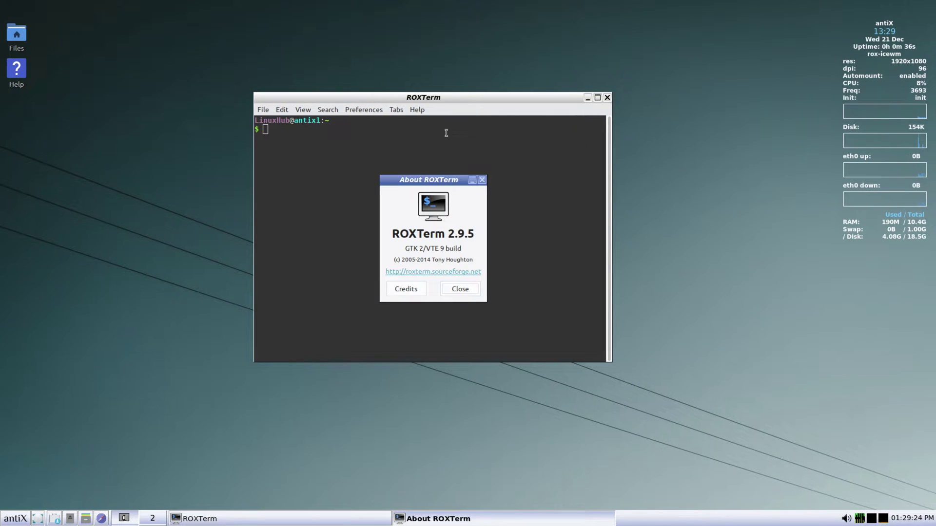
{"action": "left_click", "coordinate": [459, 289]}
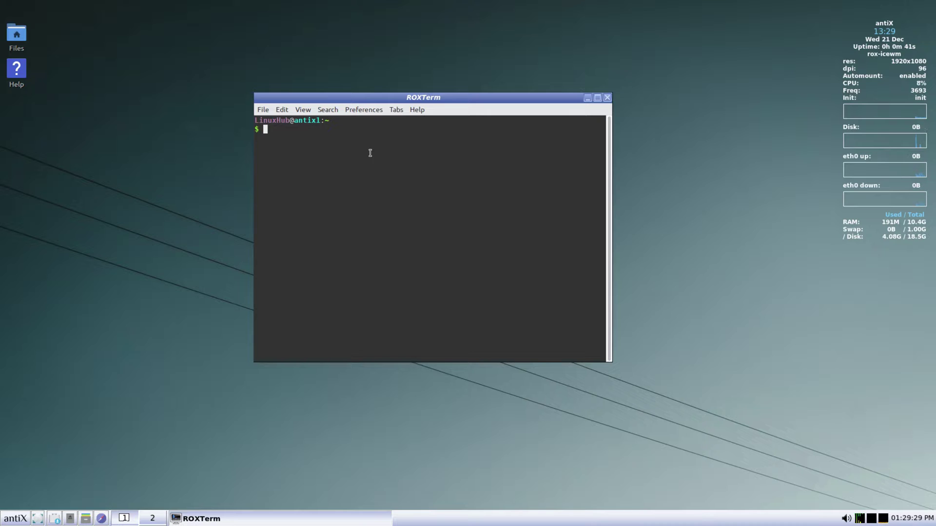
{"action": "type", "text": "htop"}
{"action": "key", "text": "Return"}
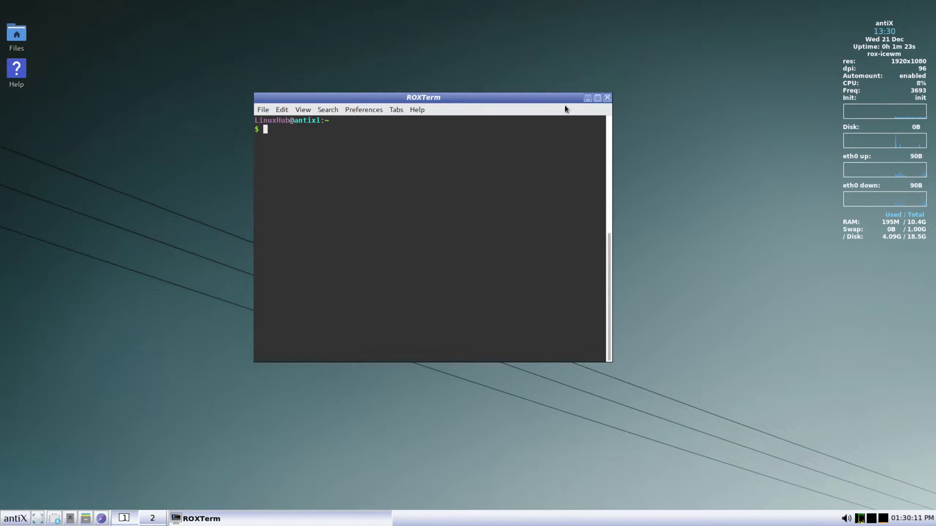
{"action": "left_click", "coordinate": [607, 98]}
Open ROX-Filer on the home folder, centre it, and browse up, into Desktop and back
{"action": "left_click", "coordinate": [15, 518]}
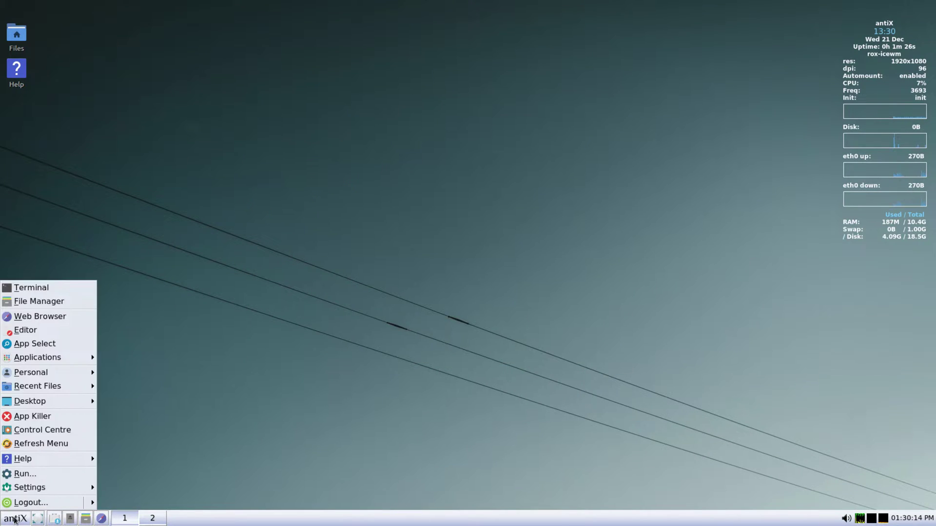
{"action": "left_click", "coordinate": [30, 301]}
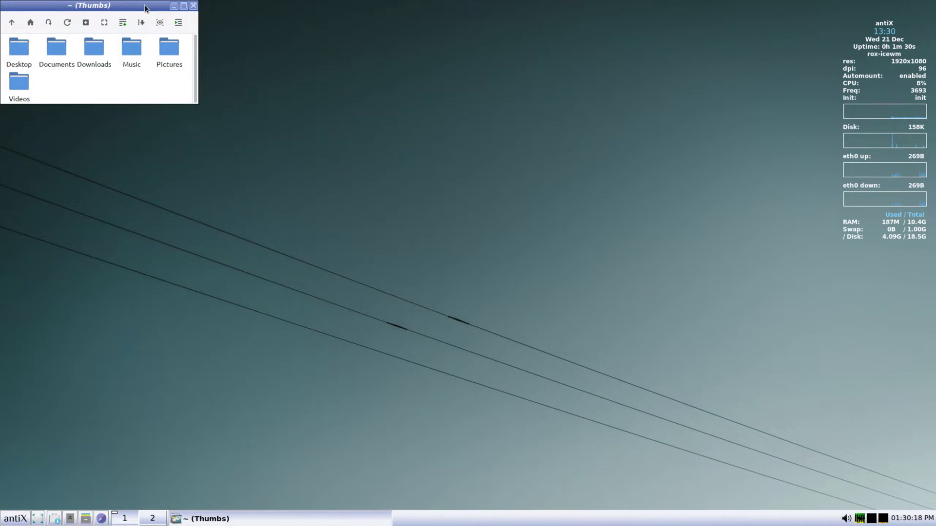
{"action": "left_click_drag", "start_coordinate": [145, 9], "coordinate": [385, 158]}
{"action": "right_click", "coordinate": [382, 158]}
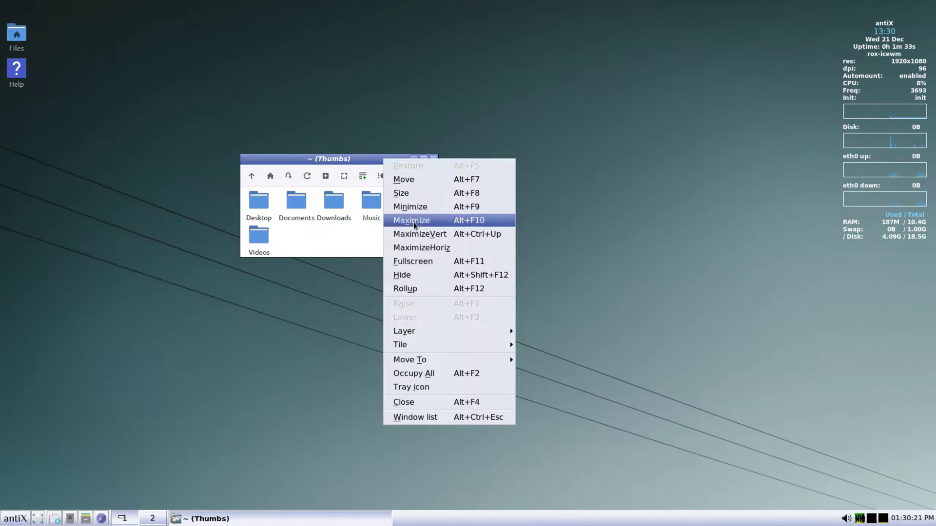
{"action": "left_click", "coordinate": [264, 159]}
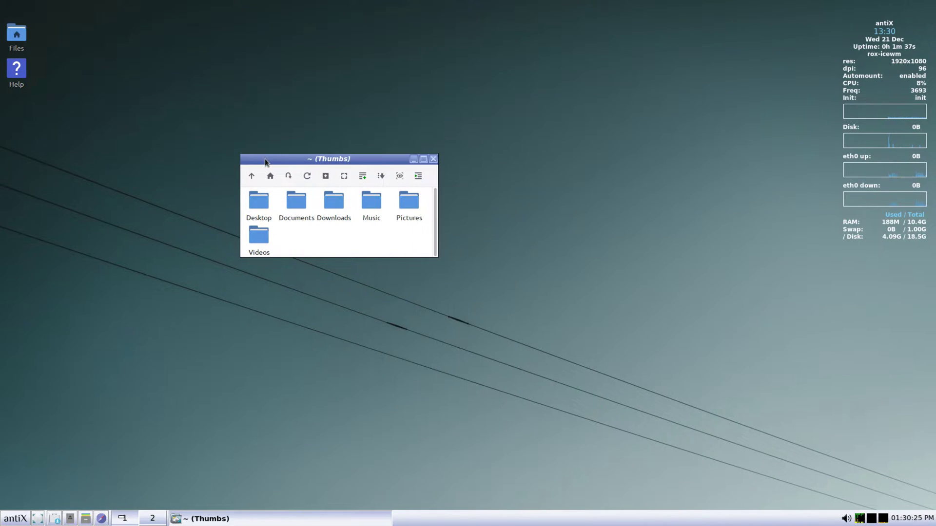
{"action": "left_click", "coordinate": [252, 176]}
{"action": "double_click", "coordinate": [255, 204]}
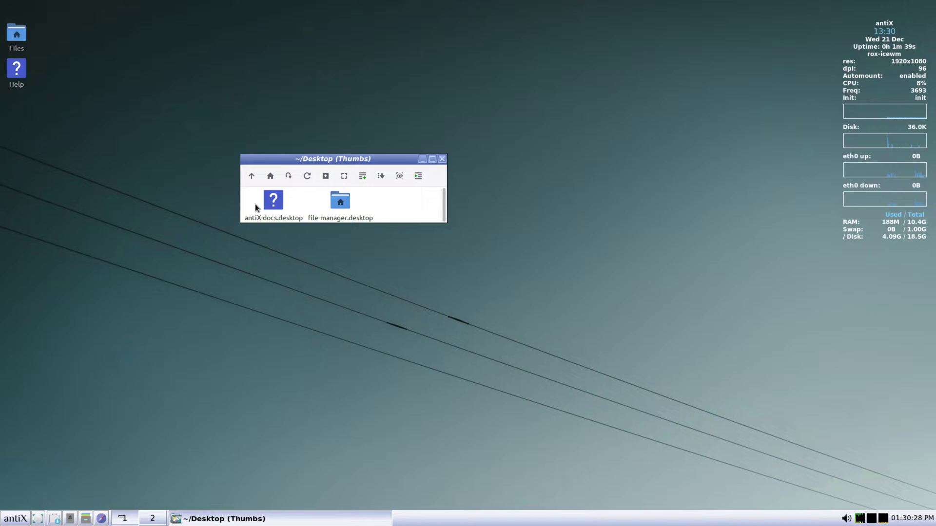
{"action": "left_click", "coordinate": [252, 176]}
Check bookmarks, refresh, autosize the window, and switch to a detailed list sorted by type
{"action": "left_click", "coordinate": [288, 177]}
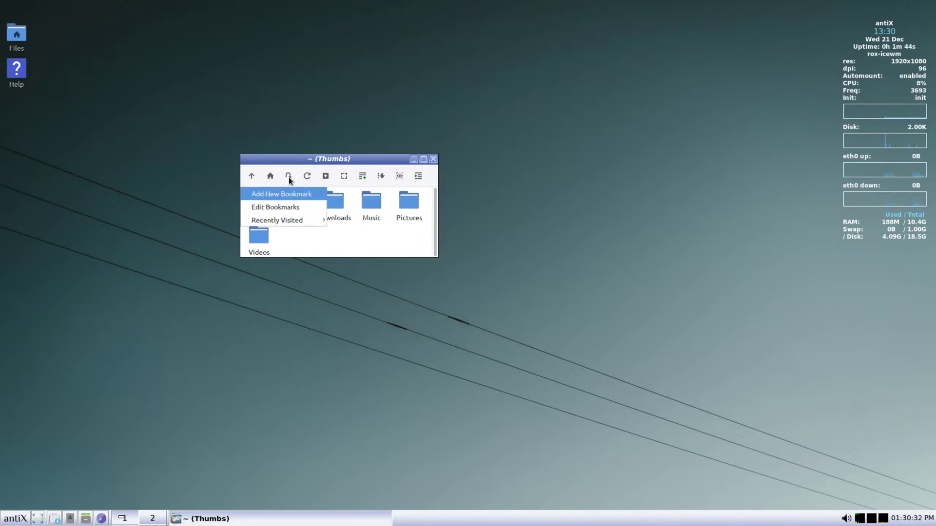
{"action": "left_click", "coordinate": [312, 179]}
{"action": "left_click", "coordinate": [308, 178]}
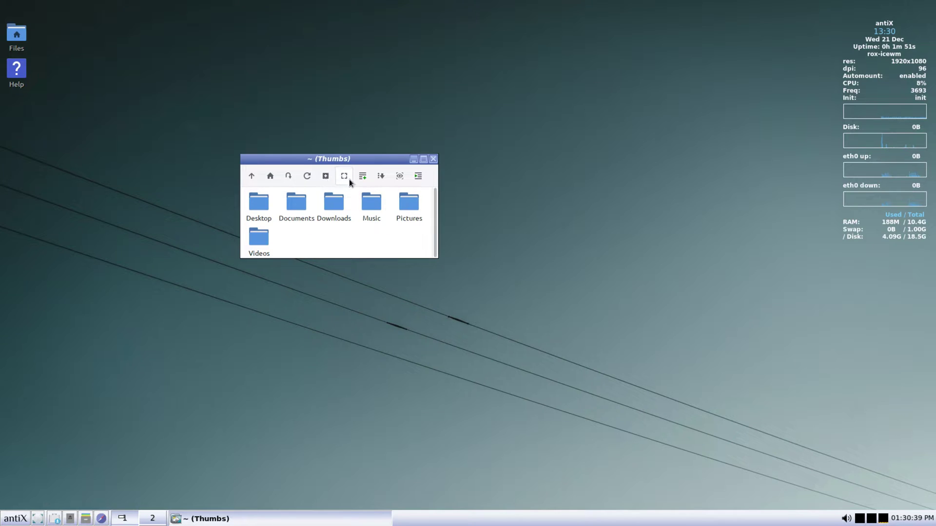
{"action": "left_click", "coordinate": [348, 180]}
{"action": "left_click", "coordinate": [363, 178]}
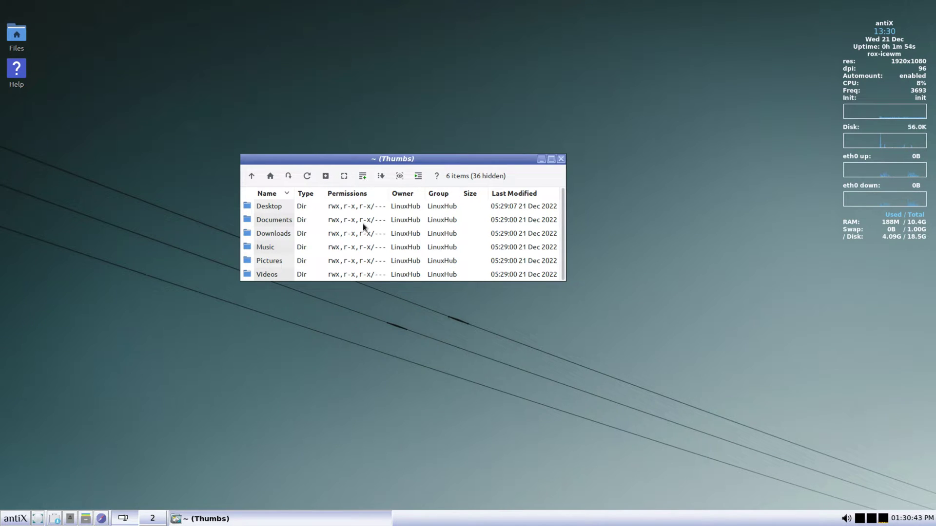
{"action": "left_click", "coordinate": [381, 178]}
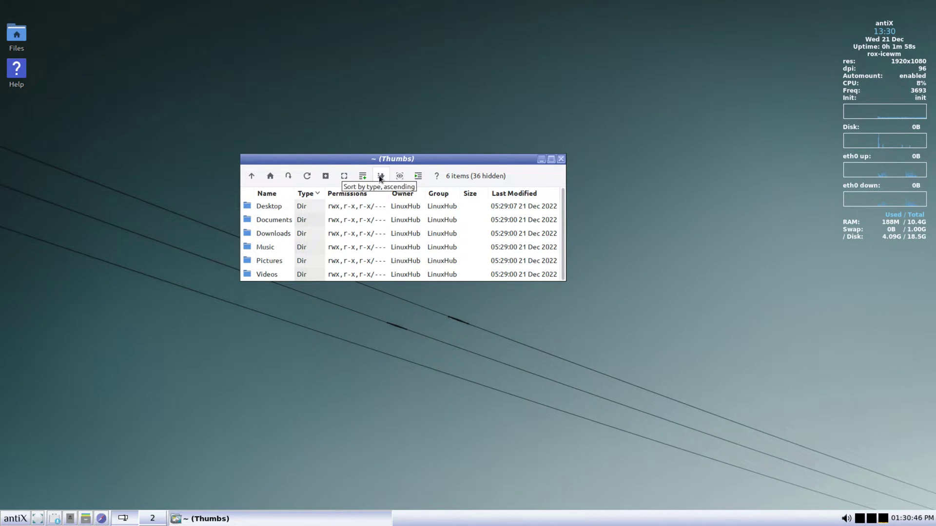
Show then hide hidden files, select all six folders, and close the file manager
{"action": "left_click", "coordinate": [399, 176]}
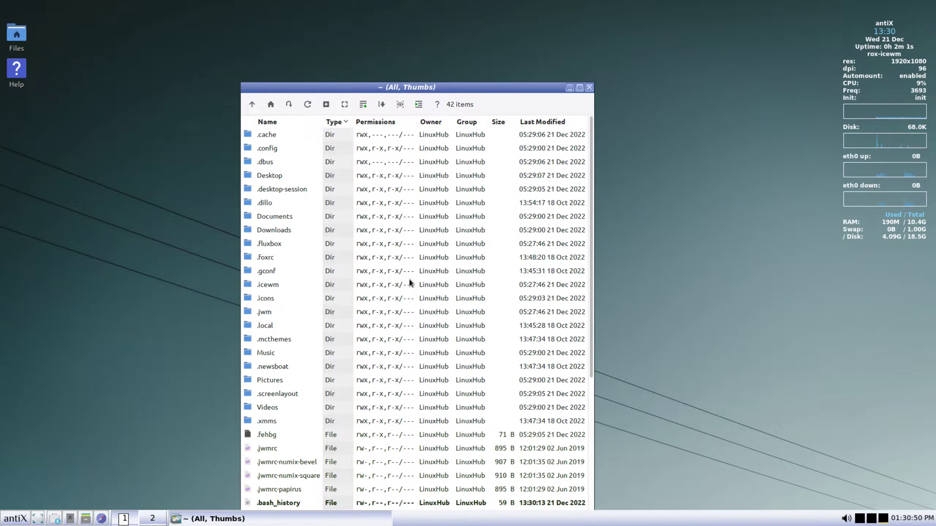
{"action": "scroll", "coordinate": [409, 281], "scroll_direction": "down", "scroll_amount": 4}
{"action": "scroll", "coordinate": [409, 281], "scroll_direction": "up", "scroll_amount": 4}
{"action": "left_click", "coordinate": [399, 104]}
{"action": "left_click", "coordinate": [418, 104]}
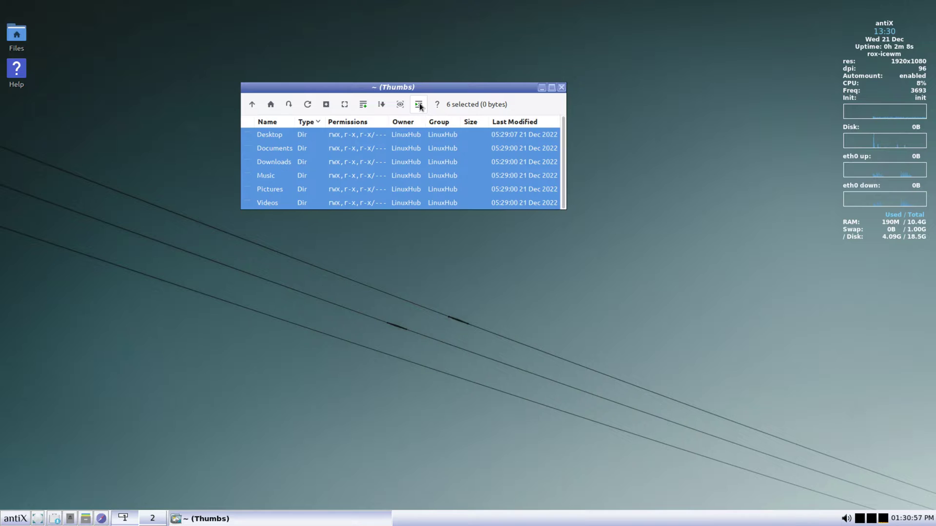
{"action": "left_click", "coordinate": [560, 88]}
{"action": "left_click", "coordinate": [15, 519]}
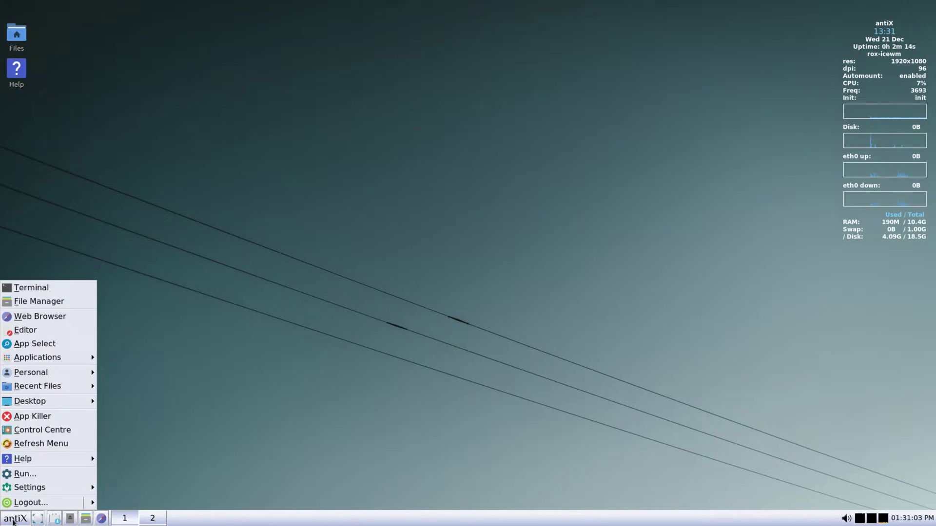
Launch Firefox maximized and check its version, 102.3.0esr, in About Firefox
{"action": "left_click", "coordinate": [69, 315]}
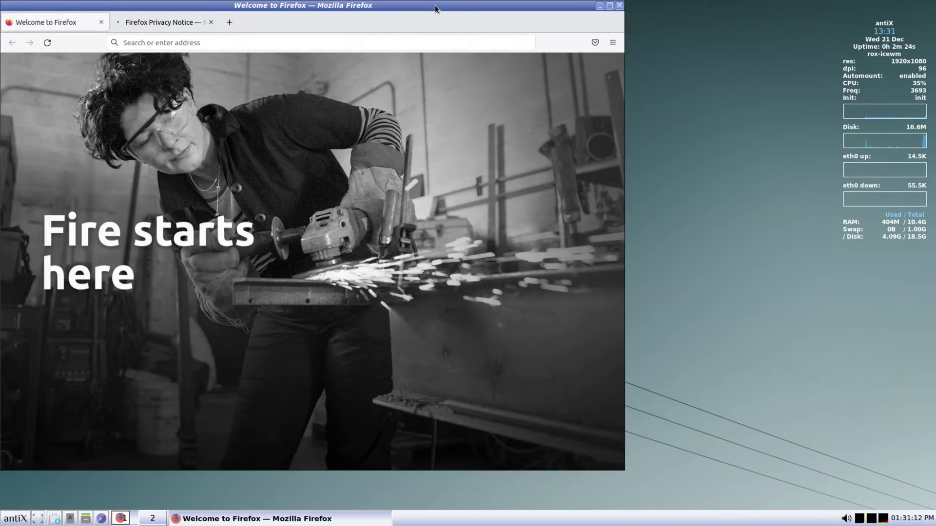
{"action": "double_click", "coordinate": [435, 5]}
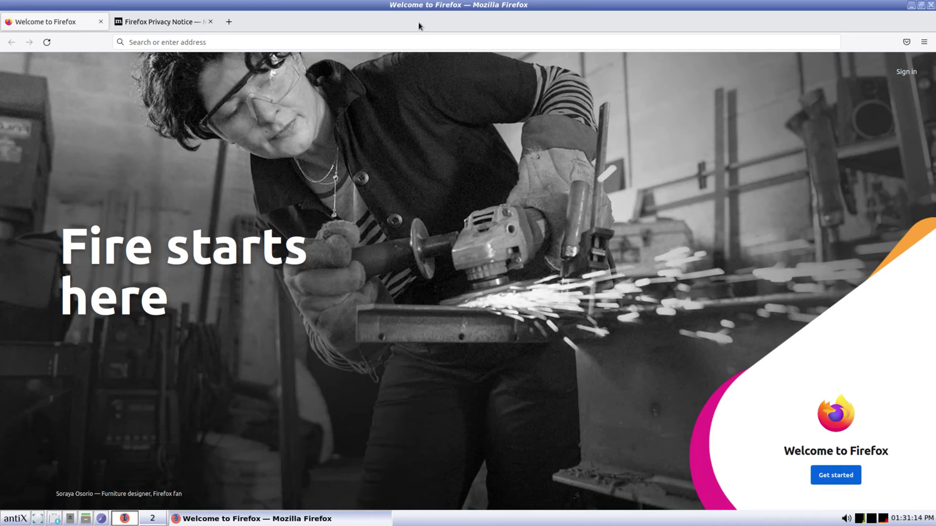
{"action": "left_click", "coordinate": [924, 42]}
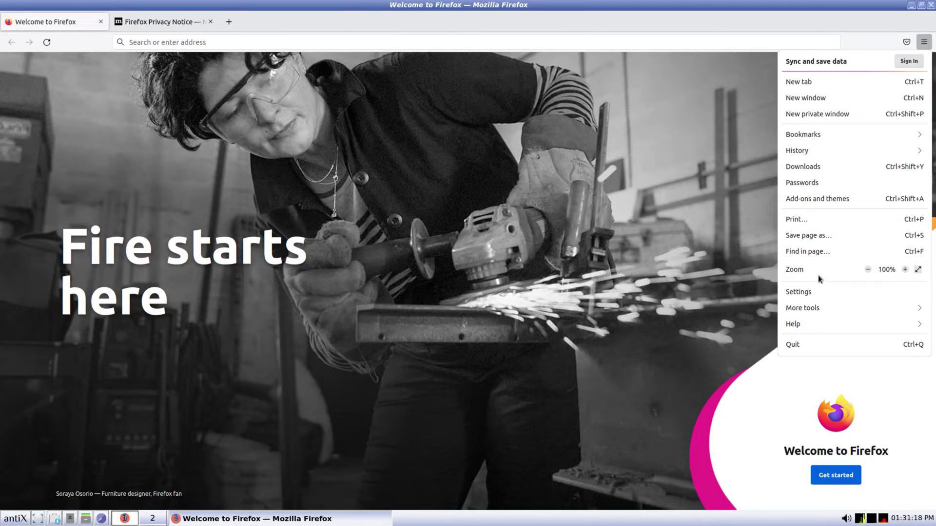
{"action": "left_click", "coordinate": [802, 323]}
{"action": "left_click", "coordinate": [822, 168]}
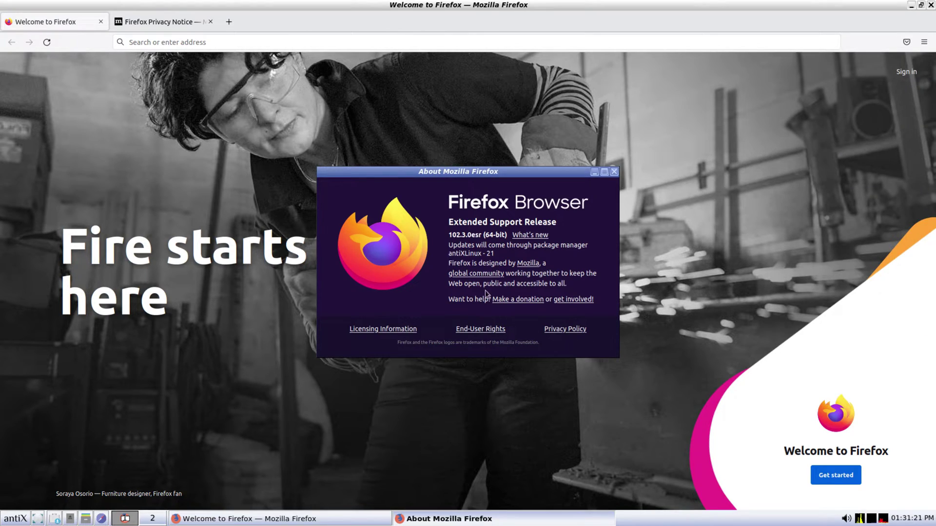
{"action": "left_click", "coordinate": [614, 171]}
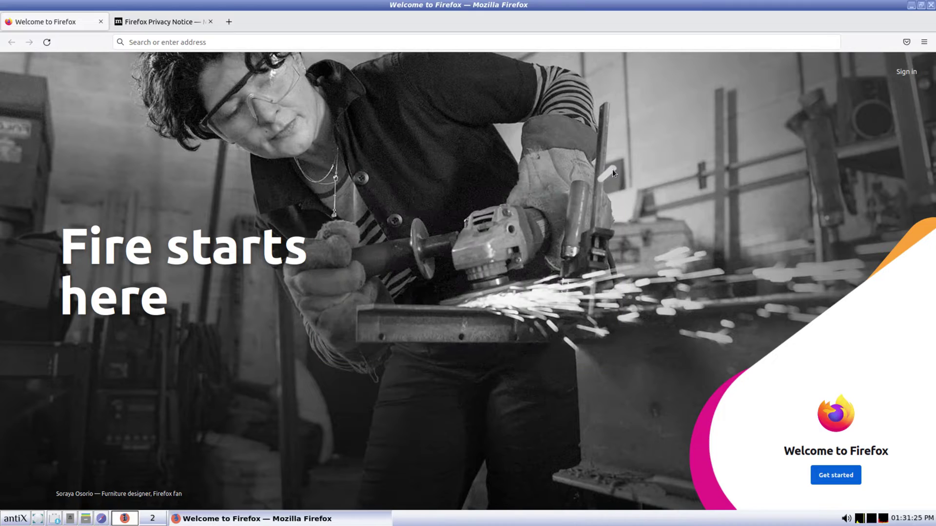
Open YouTube from top sites, play '10 ways KDE is just BETTER' from 4:00, then close Firefox
{"action": "left_click", "coordinate": [213, 43]}
{"action": "left_click", "coordinate": [153, 62]}
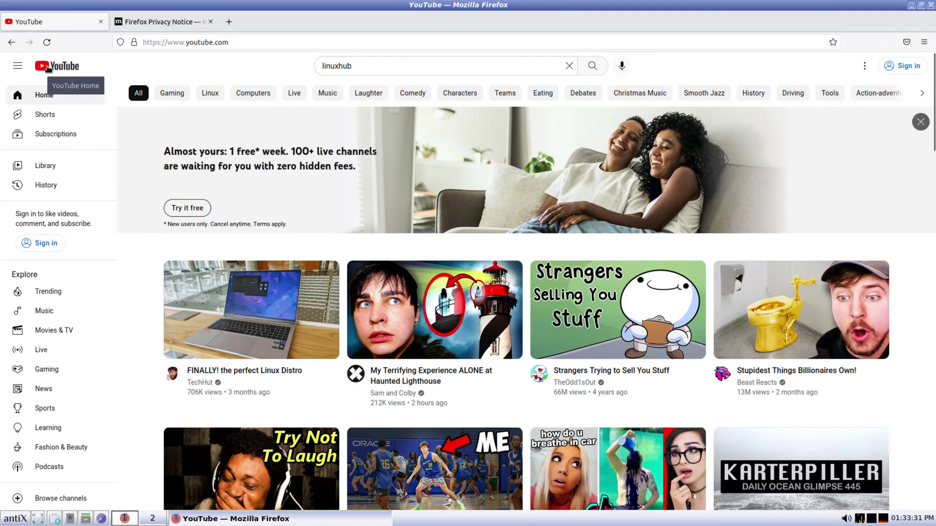
{"action": "scroll", "coordinate": [467, 228], "scroll_direction": "down", "scroll_amount": 15}
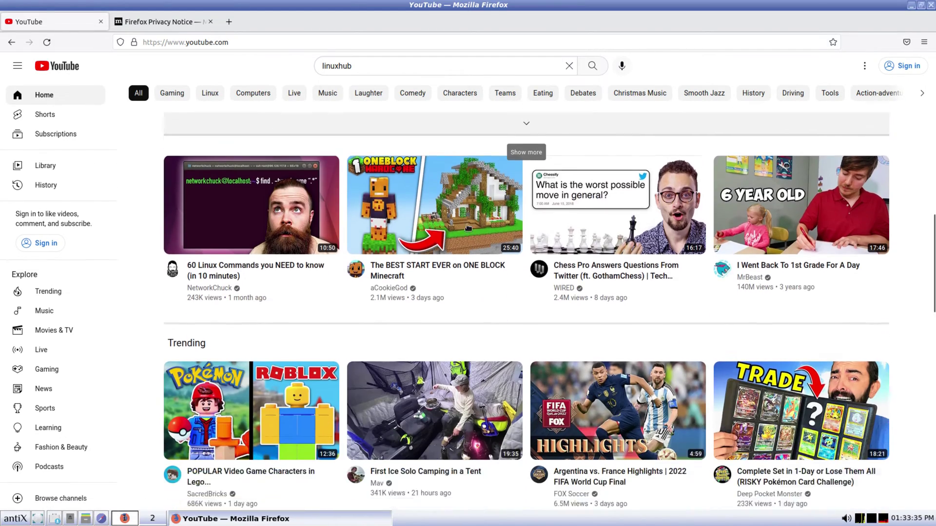
{"action": "scroll", "coordinate": [466, 227], "scroll_direction": "down", "scroll_amount": 3}
{"action": "scroll", "coordinate": [487, 263], "scroll_direction": "down", "scroll_amount": 8}
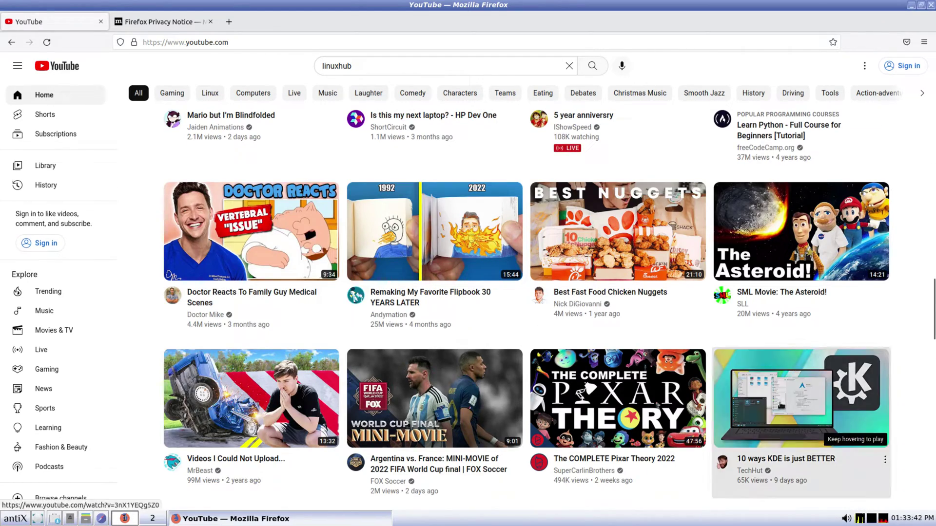
{"action": "left_click", "coordinate": [781, 406]}
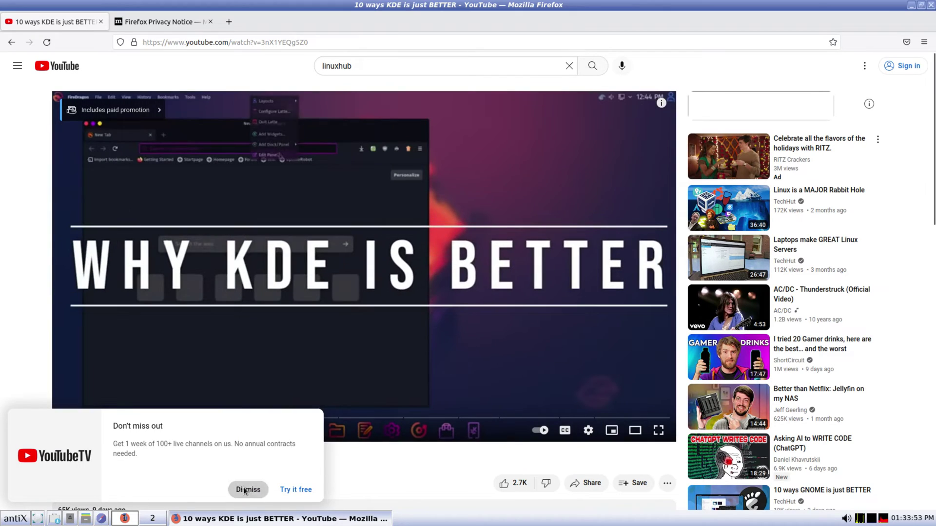
{"action": "left_click", "coordinate": [244, 489]}
{"action": "left_click", "coordinate": [182, 418]}
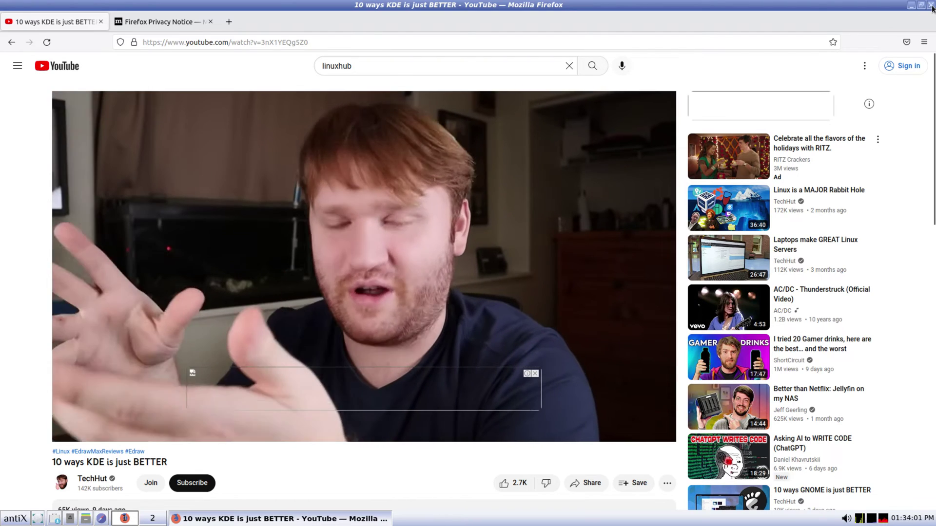
{"action": "left_click", "coordinate": [932, 6]}
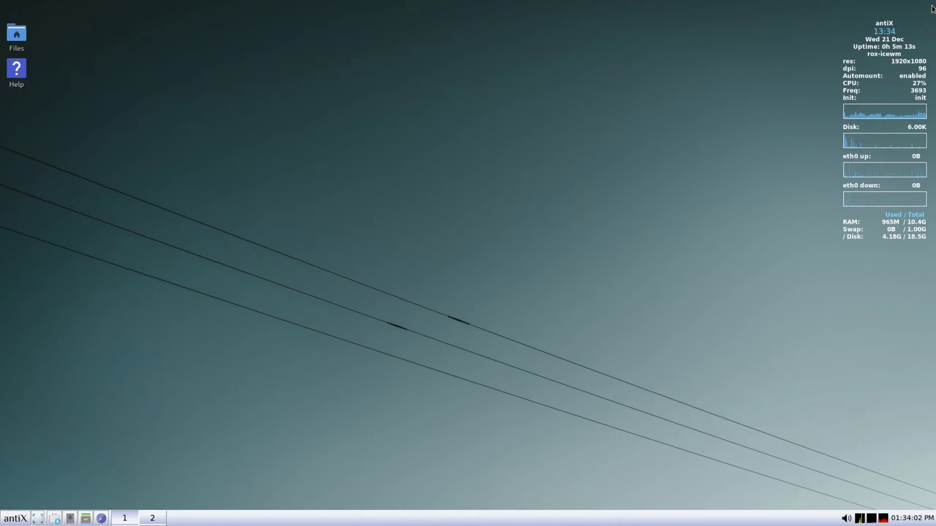
Launch Geany from the antiX menu, centre it, view its About info (1.37.1), and close it
{"action": "left_click", "coordinate": [14, 520]}
{"action": "left_click", "coordinate": [25, 329]}
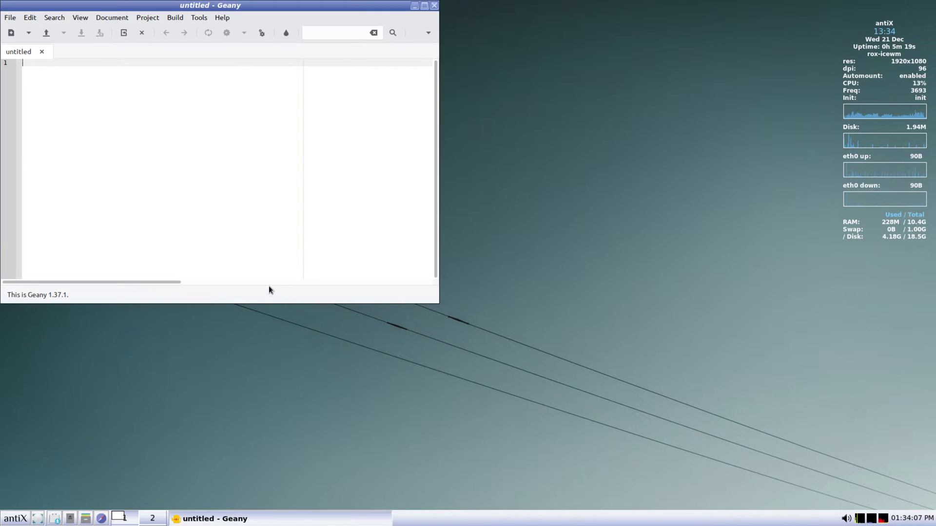
{"action": "left_click_drag", "start_coordinate": [330, 6], "coordinate": [473, 107]}
{"action": "left_click", "coordinate": [365, 118]}
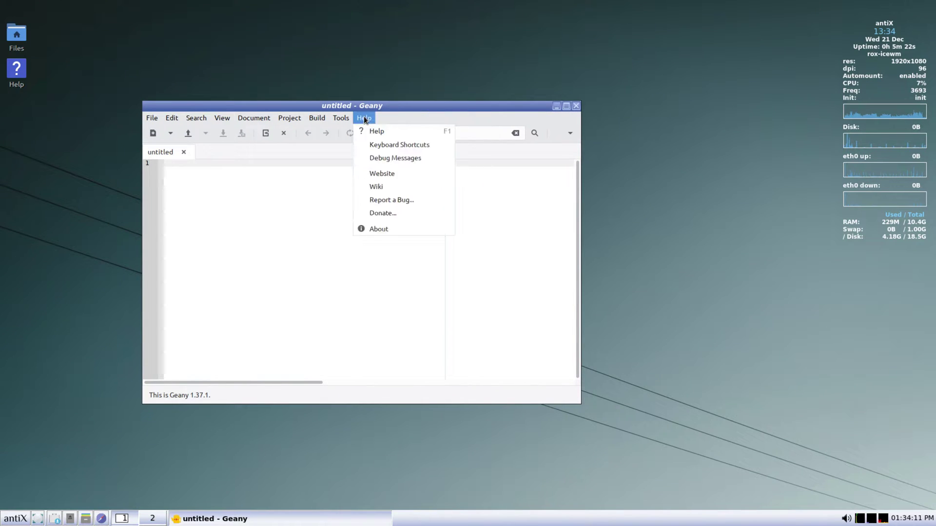
{"action": "left_click", "coordinate": [385, 230]}
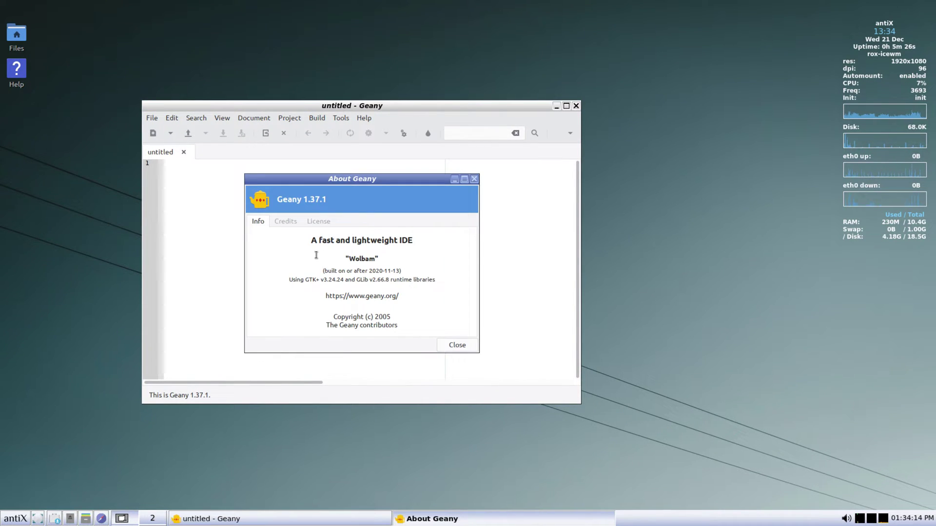
{"action": "left_click", "coordinate": [457, 345]}
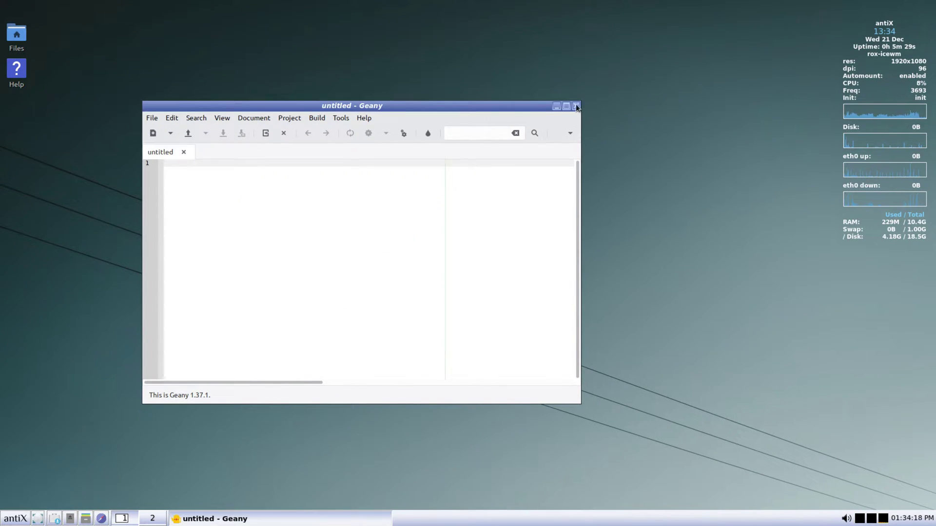
{"action": "left_click", "coordinate": [576, 106]}
{"action": "left_click", "coordinate": [13, 520]}
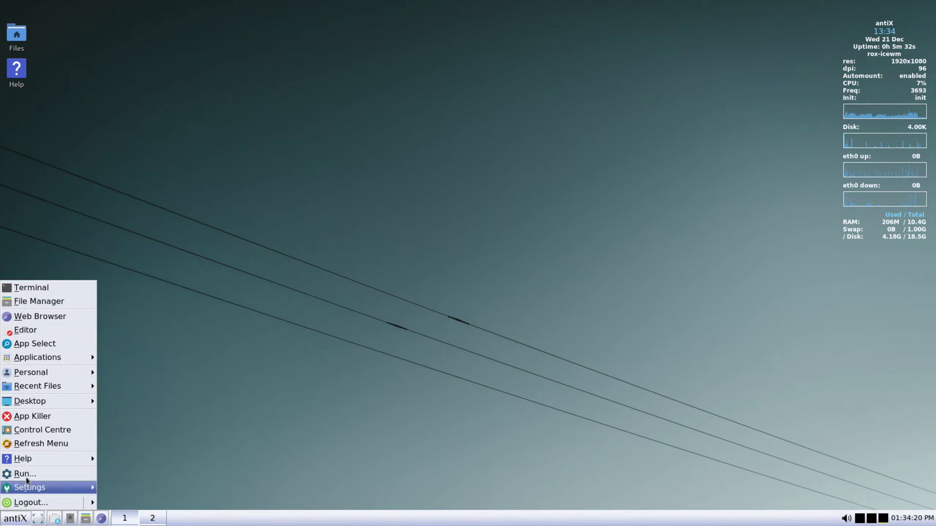
Run Add Menu Item from App Select, cancel its new menu item dialog, and close App Select
{"action": "left_click", "coordinate": [65, 341]}
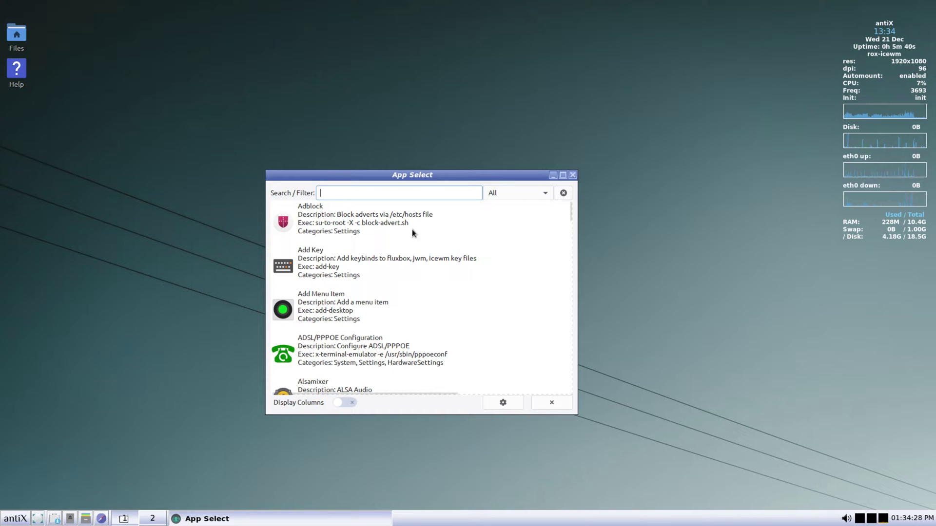
{"action": "scroll", "coordinate": [416, 233], "scroll_direction": "down", "scroll_amount": 1}
{"action": "scroll", "coordinate": [416, 234], "scroll_direction": "down", "scroll_amount": 2}
{"action": "scroll", "coordinate": [416, 234], "scroll_direction": "up", "scroll_amount": 2}
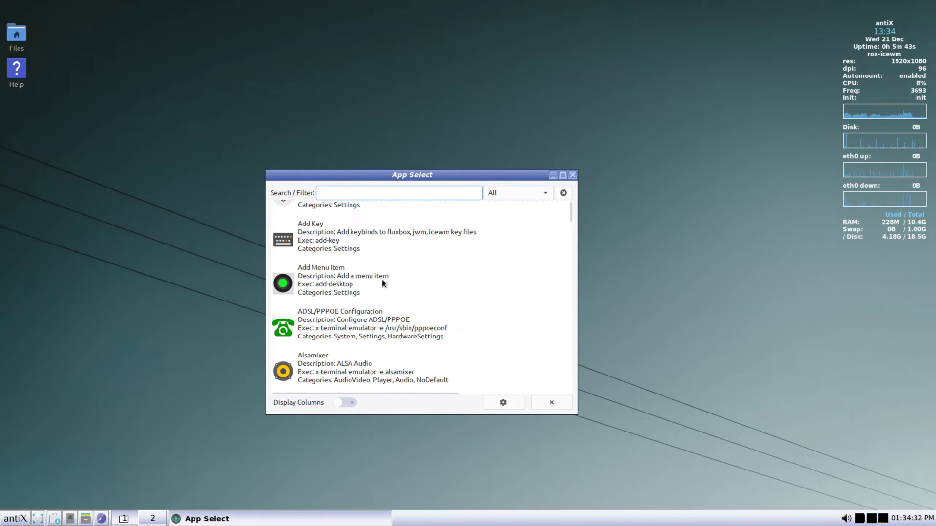
{"action": "left_click", "coordinate": [313, 278]}
{"action": "right_click", "coordinate": [313, 277]}
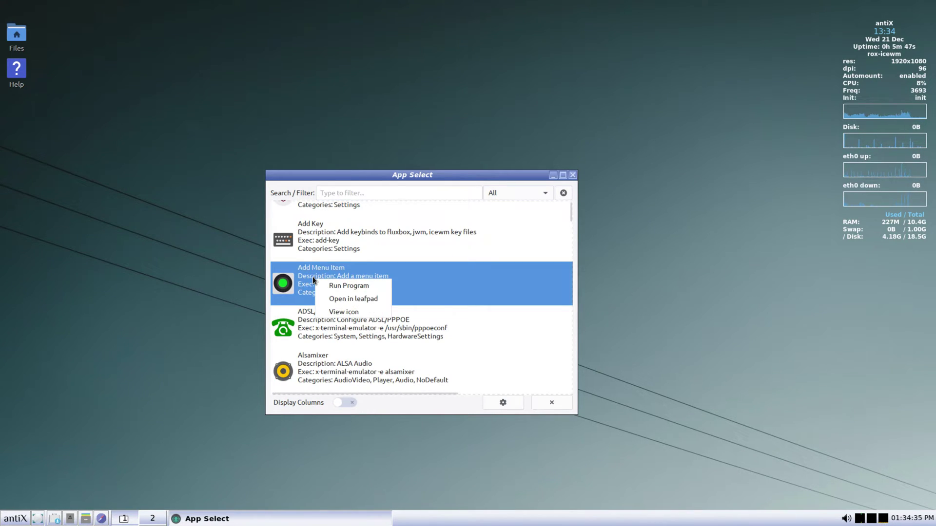
{"action": "left_click", "coordinate": [360, 285]}
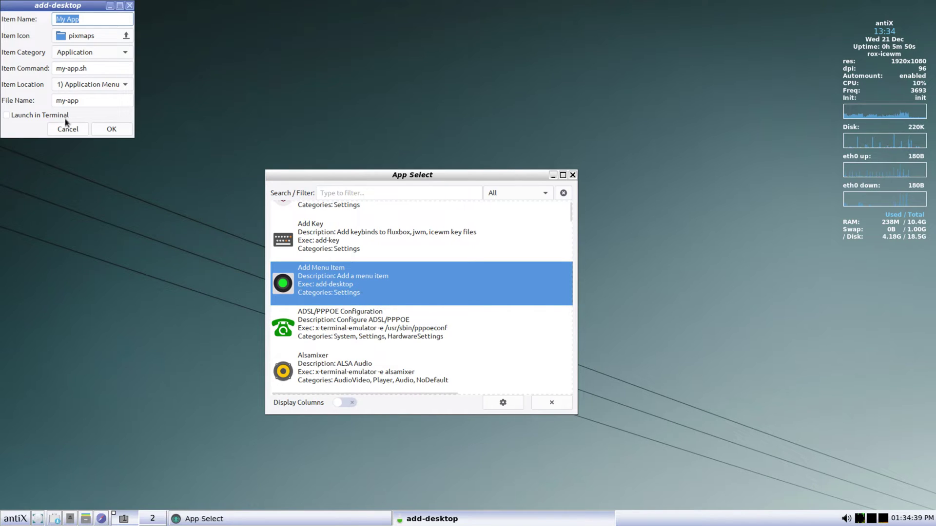
{"action": "left_click", "coordinate": [67, 128]}
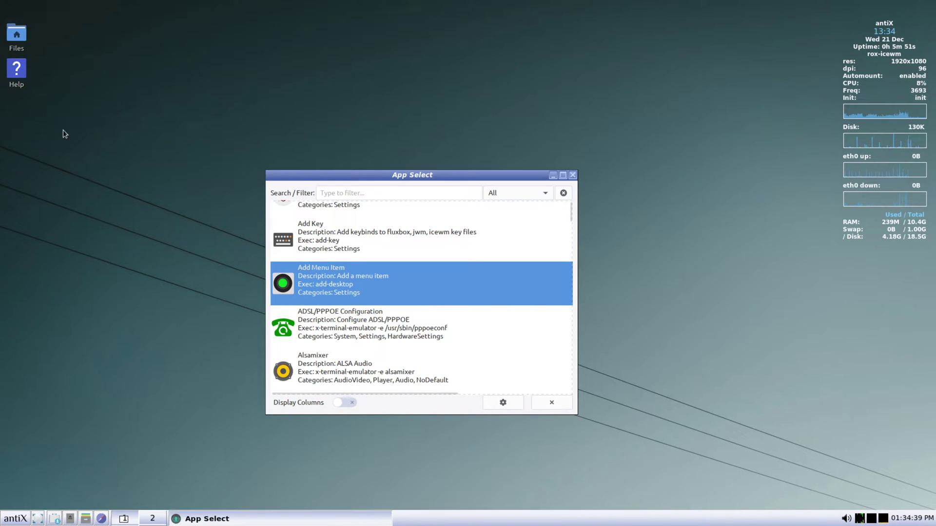
{"action": "left_click", "coordinate": [572, 175]}
Browse the antiX menu's Applications, Personal, Recent Files and Desktop submenus toward Control Centre
{"action": "left_click", "coordinate": [15, 518]}
{"action": "mouse_move", "coordinate": [76, 360]}
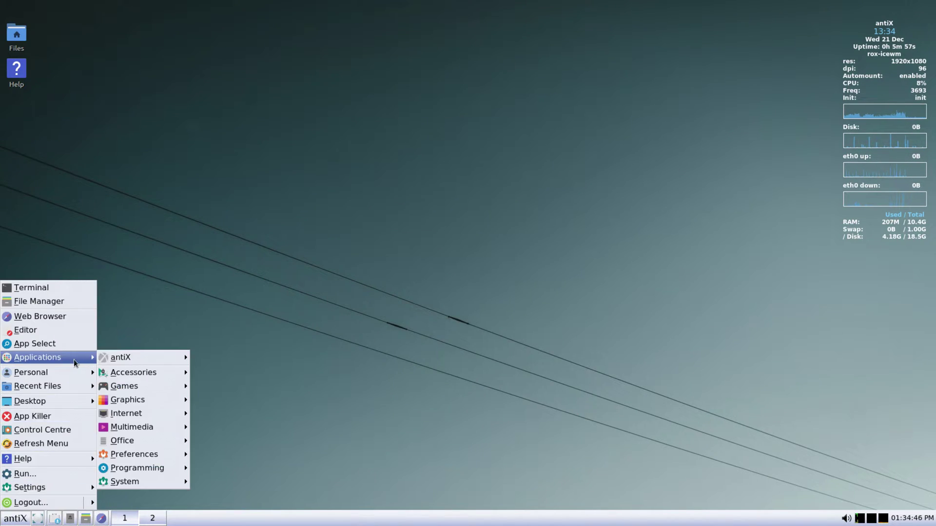
{"action": "mouse_move", "coordinate": [141, 362]}
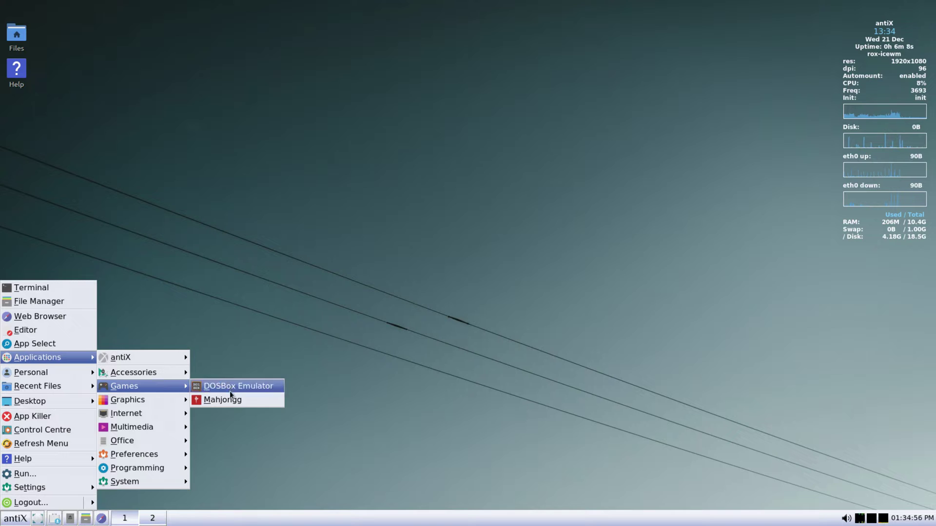
{"action": "mouse_move", "coordinate": [173, 402]}
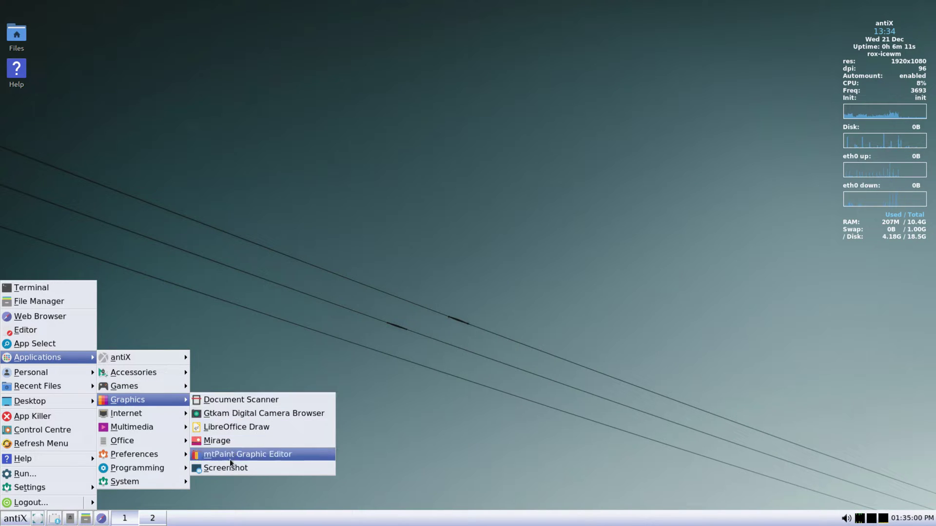
{"action": "mouse_move", "coordinate": [155, 417]}
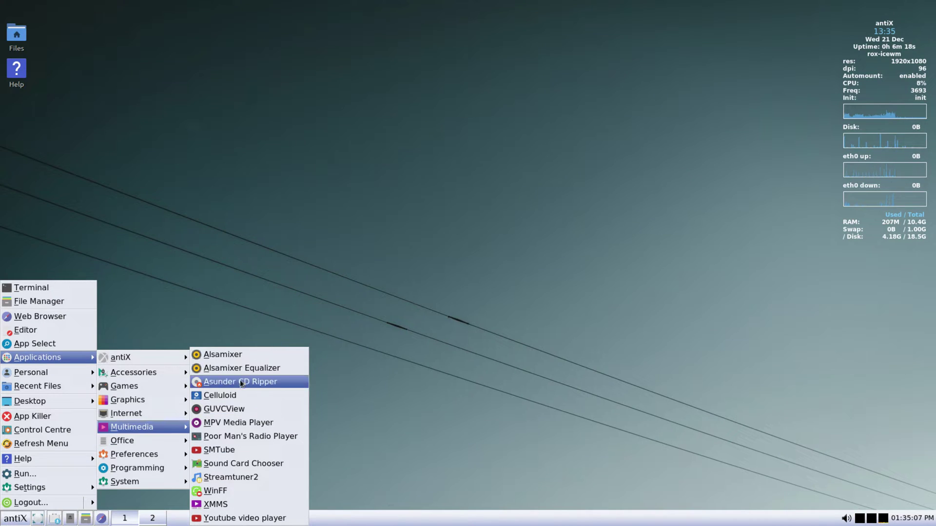
{"action": "mouse_move", "coordinate": [130, 447]}
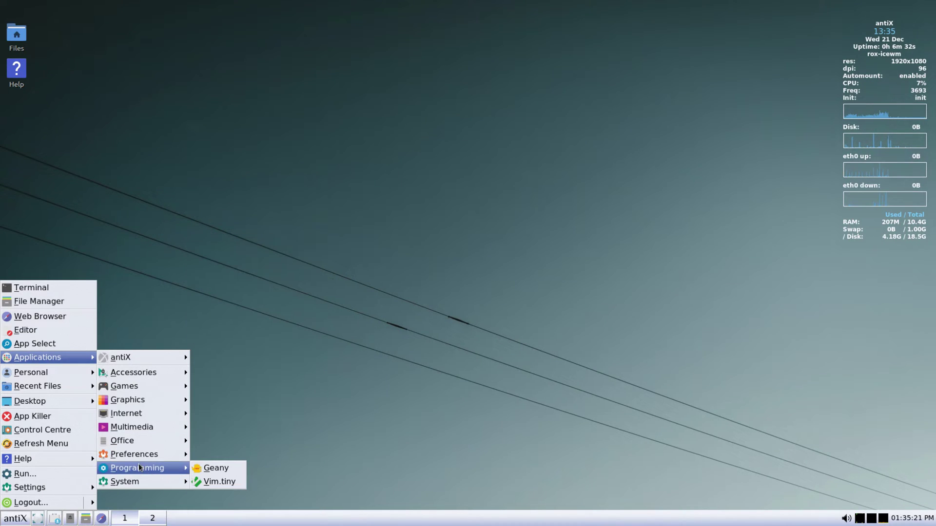
{"action": "mouse_move", "coordinate": [139, 485]}
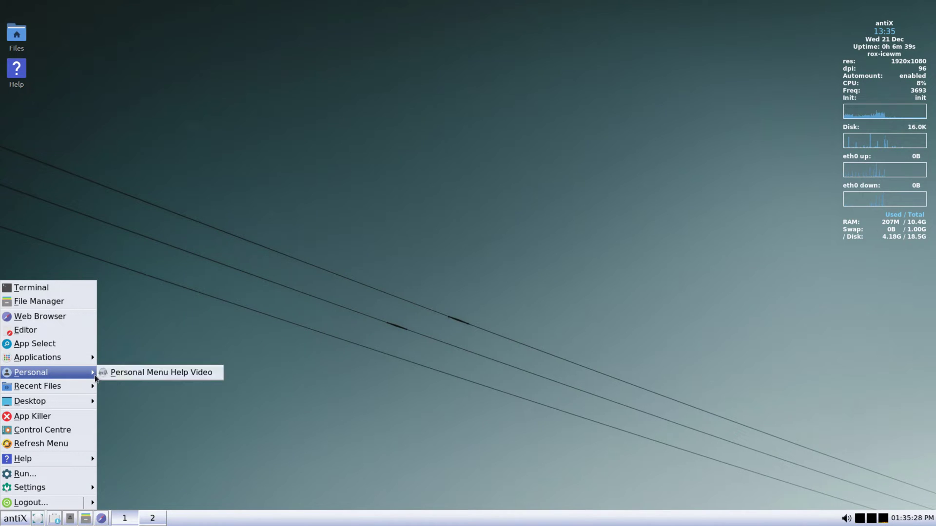
{"action": "mouse_move", "coordinate": [38, 386]}
{"action": "mouse_move", "coordinate": [93, 401]}
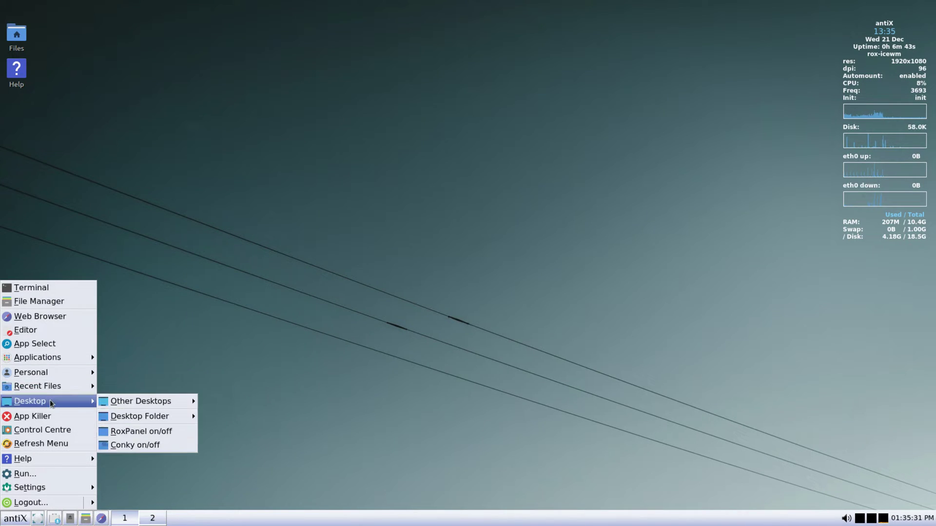
{"action": "mouse_move", "coordinate": [139, 418]}
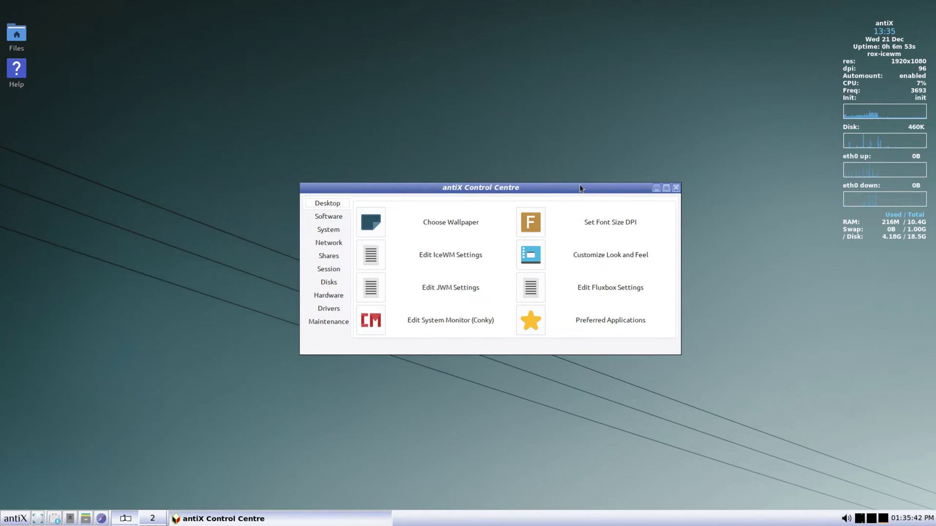
View and close the wallpaper chooser, then the IceWM and JWM menu files
{"action": "left_click", "coordinate": [368, 217]}
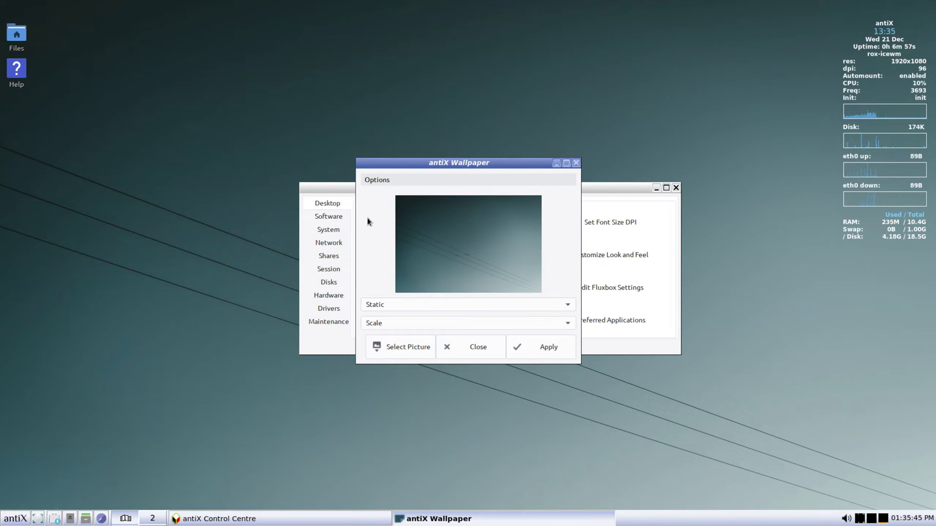
{"action": "left_click", "coordinate": [467, 347]}
{"action": "left_click", "coordinate": [443, 257]}
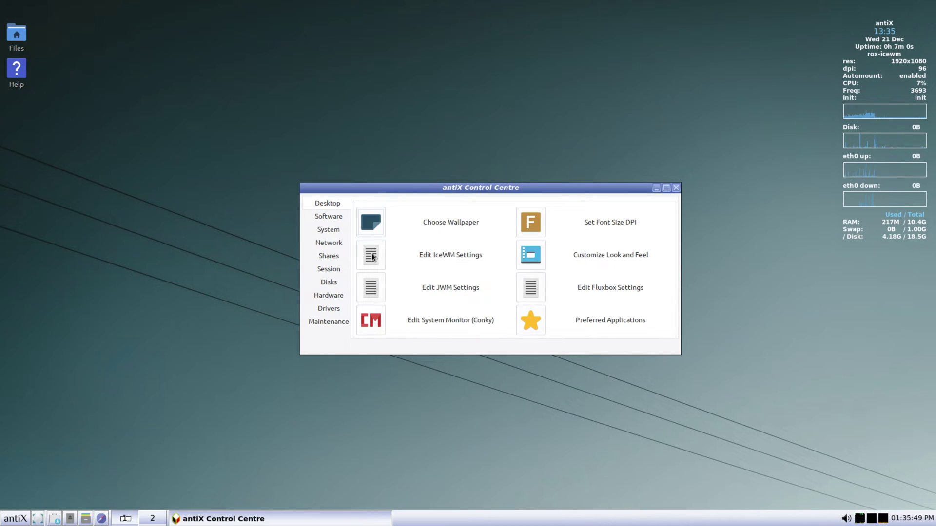
{"action": "scroll", "coordinate": [279, 216], "scroll_direction": "down", "scroll_amount": 10}
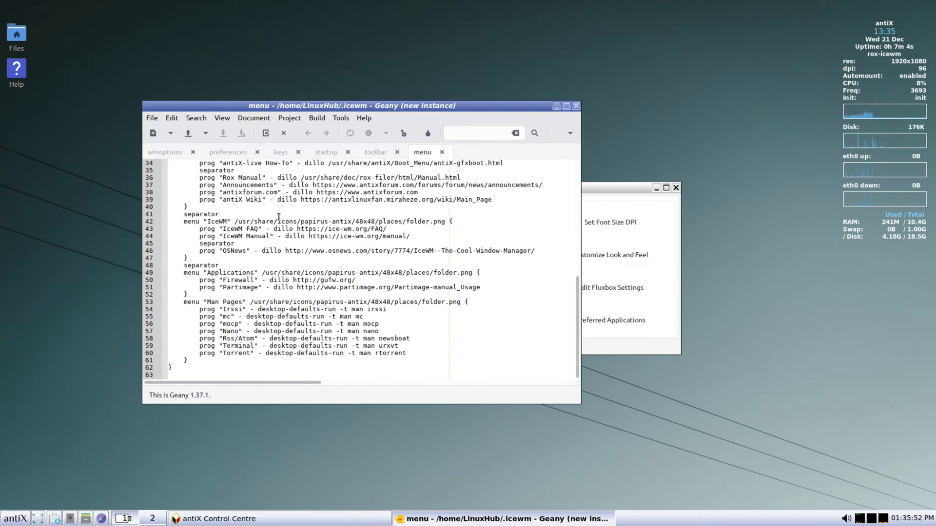
{"action": "left_click", "coordinate": [575, 105]}
{"action": "left_click", "coordinate": [369, 288]}
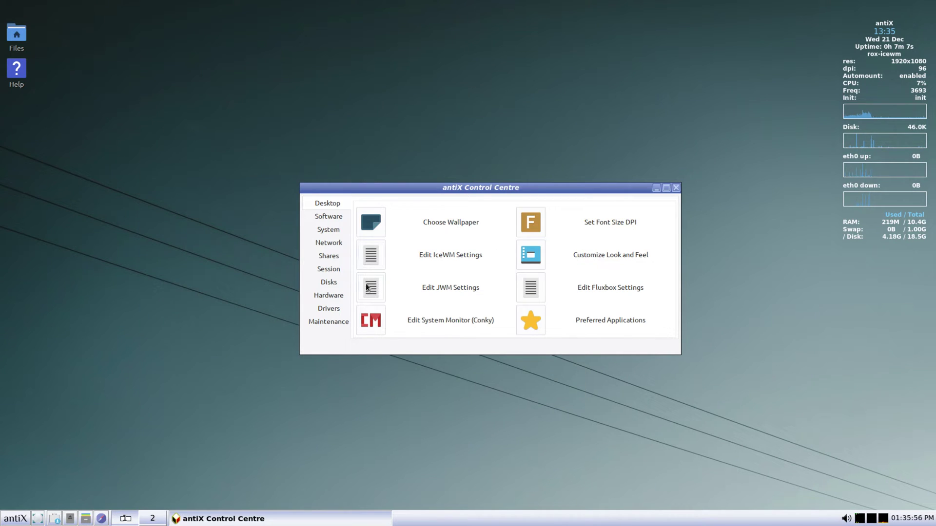
{"action": "scroll", "coordinate": [366, 284], "scroll_direction": "down", "scroll_amount": 10}
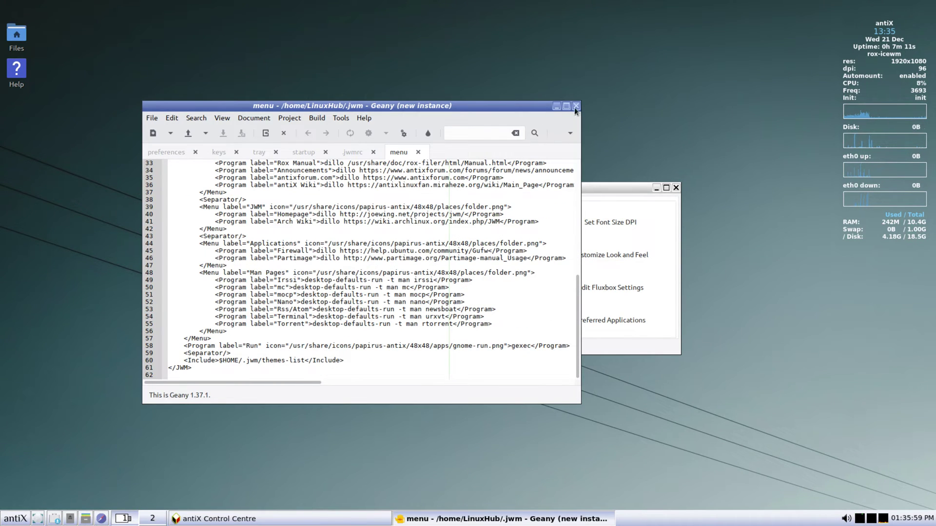
{"action": "left_click", "coordinate": [576, 106]}
View the Conky .conkyrc file and the Set Font Size DPI dialog, closing each
{"action": "left_click", "coordinate": [373, 323]}
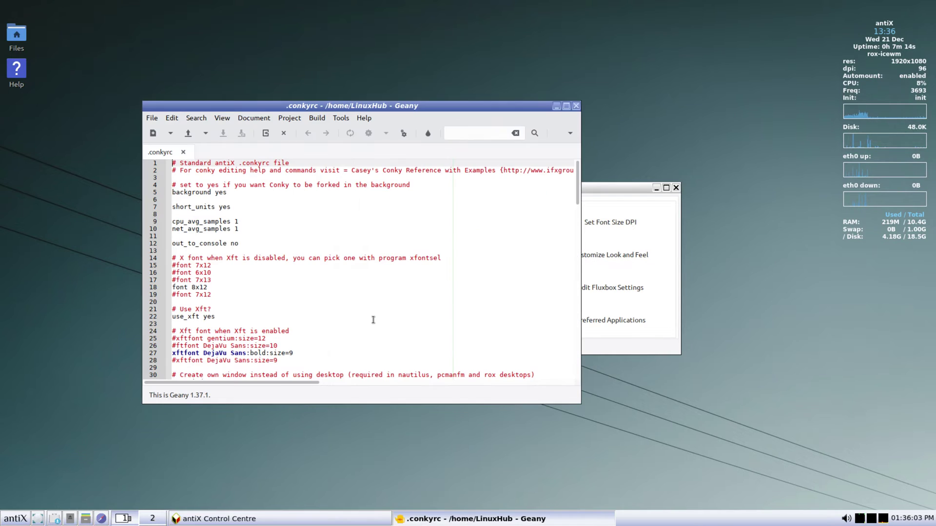
{"action": "scroll", "coordinate": [373, 317], "scroll_direction": "down", "scroll_amount": 20}
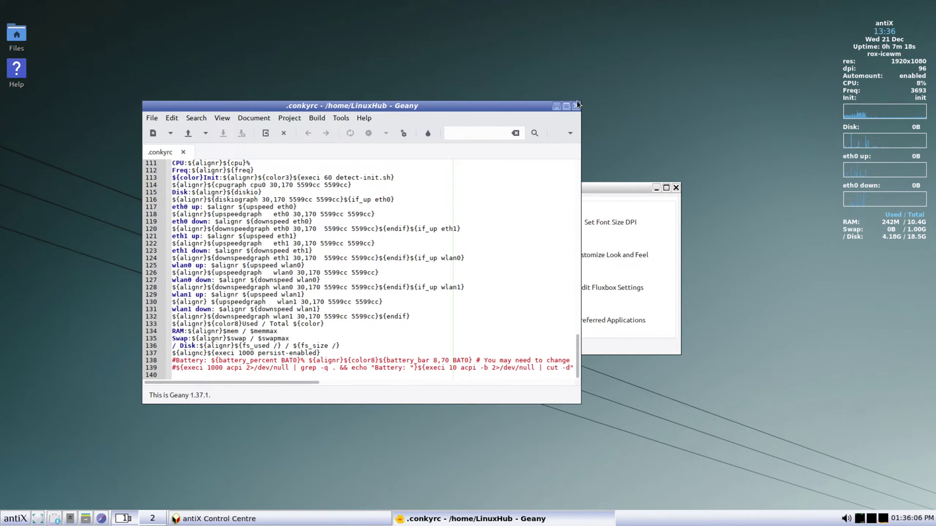
{"action": "left_click", "coordinate": [576, 106]}
{"action": "left_click", "coordinate": [532, 224]}
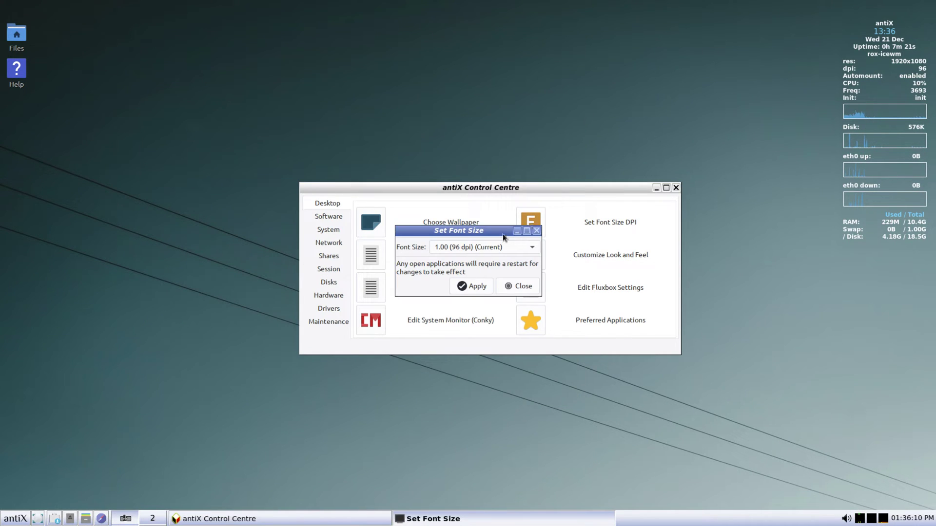
{"action": "left_click", "coordinate": [517, 286]}
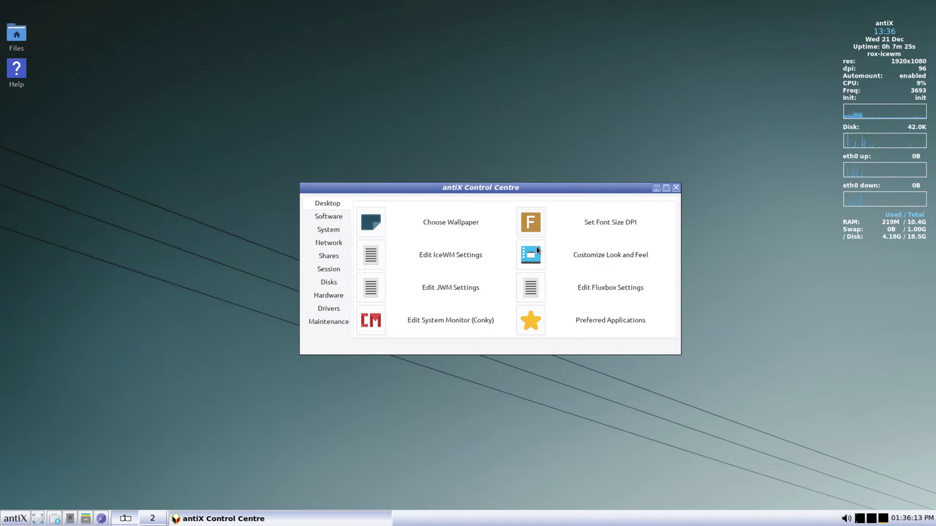
{"action": "left_click", "coordinate": [531, 255]}
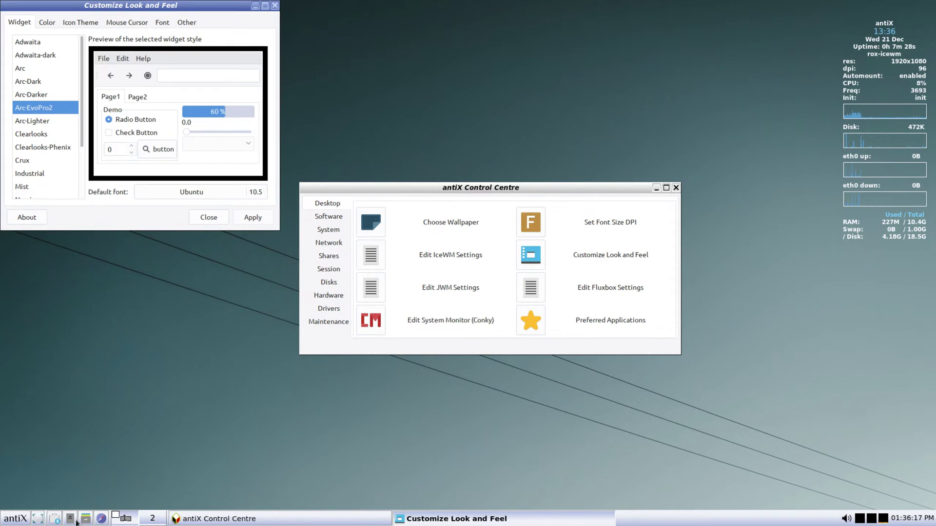
Open an enlarged home folder window and preview the Adwaita, Adwaita-dark, Arc and Arc-Dark widget themes
{"action": "left_click", "coordinate": [75, 520]}
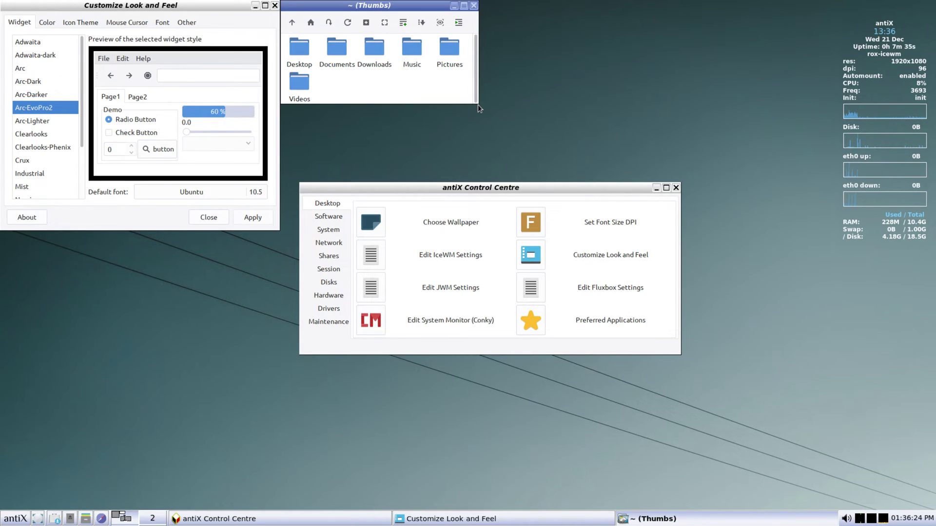
{"action": "left_click_drag", "start_coordinate": [477, 104], "coordinate": [560, 186]}
{"action": "left_click", "coordinate": [21, 45]}
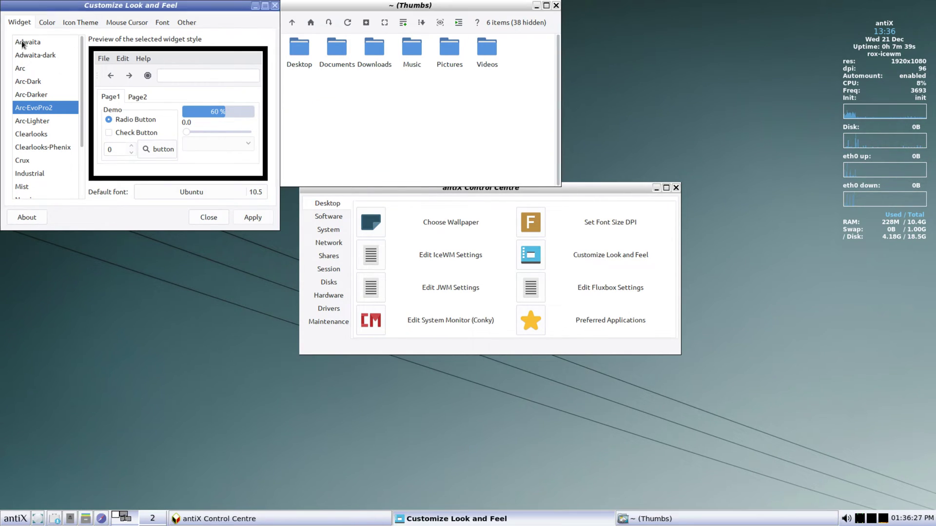
{"action": "left_click", "coordinate": [33, 53]}
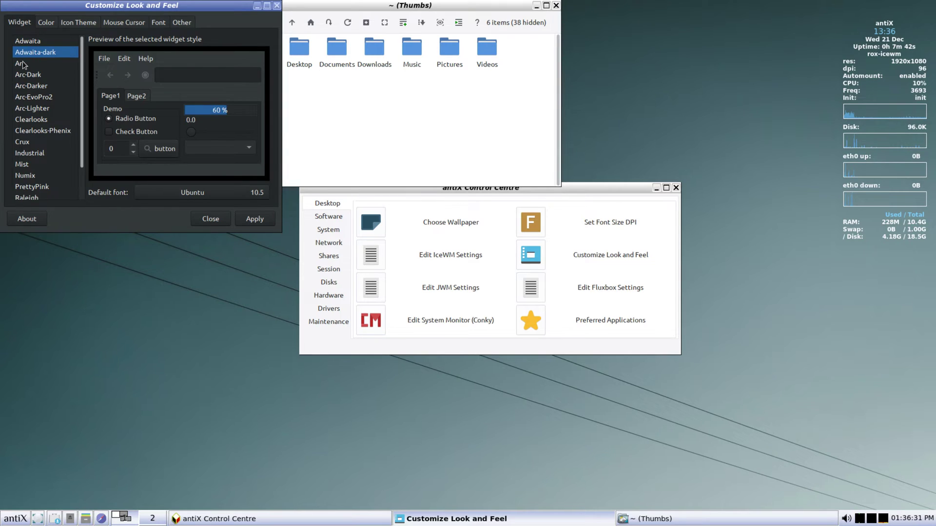
{"action": "left_click", "coordinate": [23, 64]}
{"action": "left_click", "coordinate": [34, 84]}
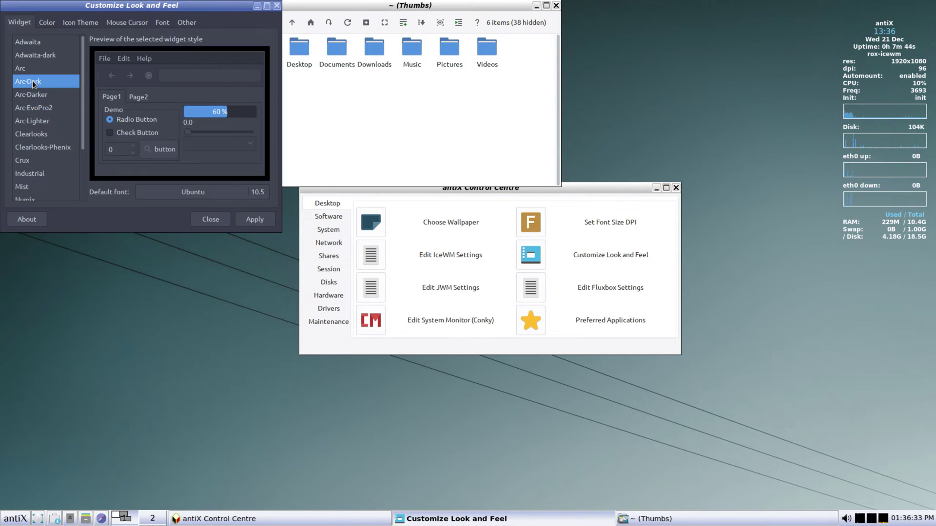
Preview numix square, Adwaita and papirus-mini-antix icons and Breeze-Amber and Breeze Snow cursors, then apply
{"action": "left_click", "coordinate": [74, 23]}
{"action": "left_click", "coordinate": [29, 56]}
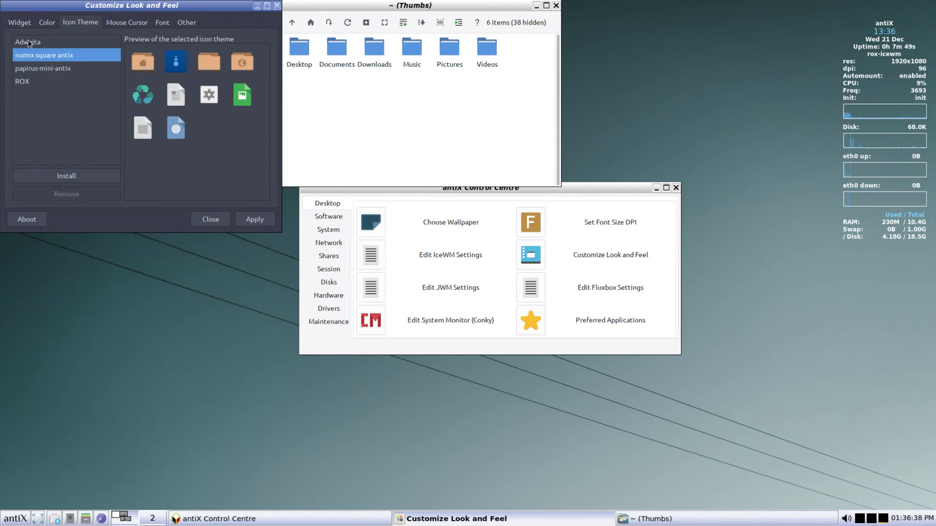
{"action": "left_click", "coordinate": [28, 43]}
{"action": "left_click", "coordinate": [31, 68]}
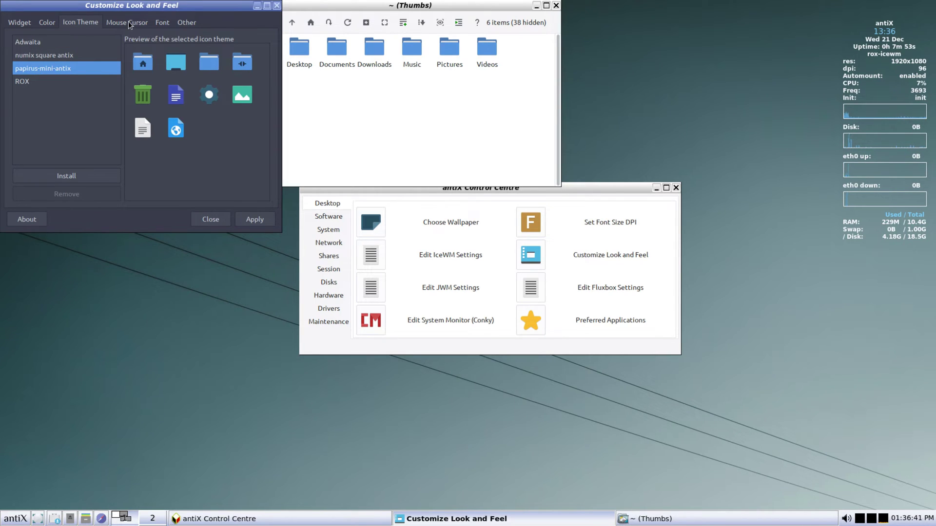
{"action": "left_click", "coordinate": [127, 21]}
{"action": "left_click", "coordinate": [43, 55]}
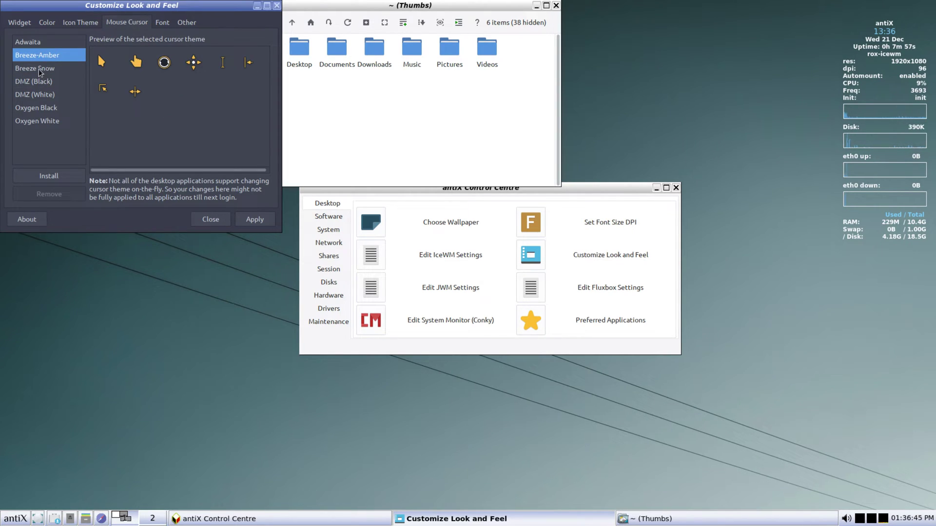
{"action": "left_click", "coordinate": [39, 69]}
{"action": "left_click", "coordinate": [250, 218]}
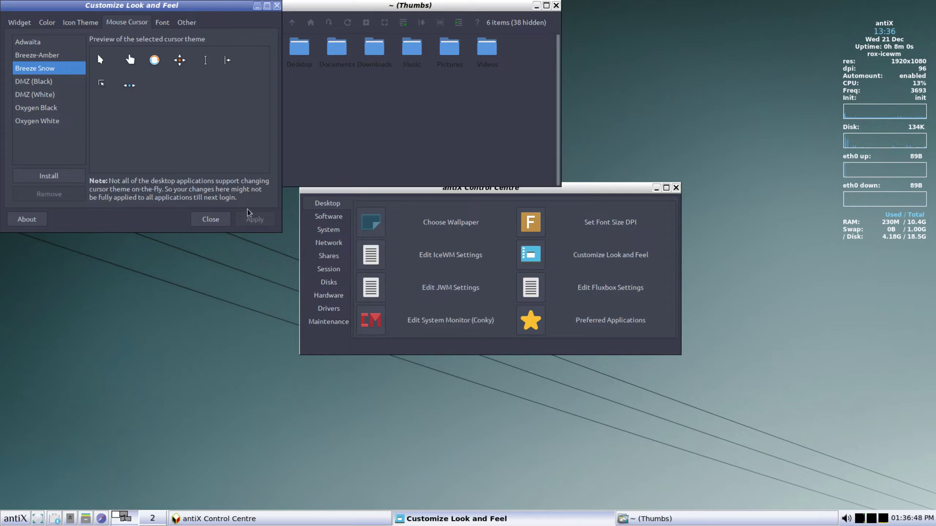
Apply the Adwaita-dark widget style, then preview Arc-Lighter and the styles further down the list
{"action": "left_click", "coordinate": [18, 22]}
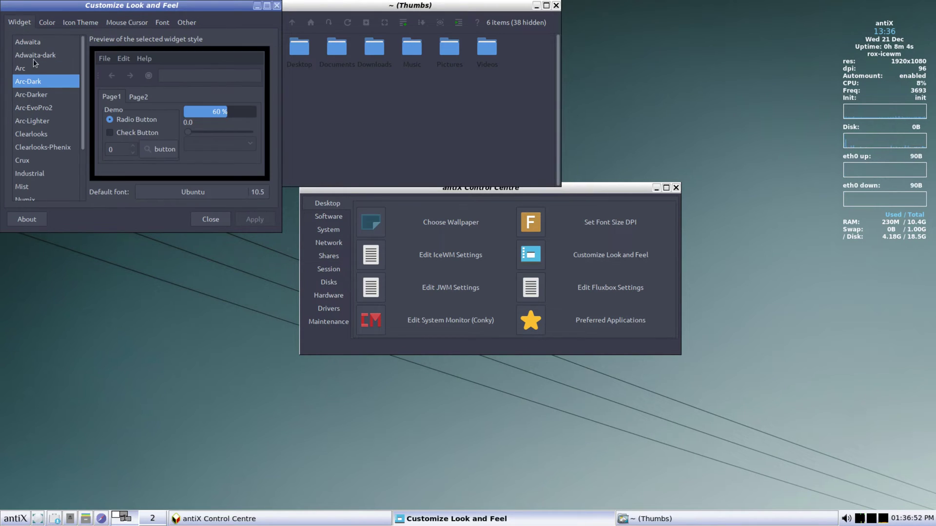
{"action": "left_click", "coordinate": [31, 54]}
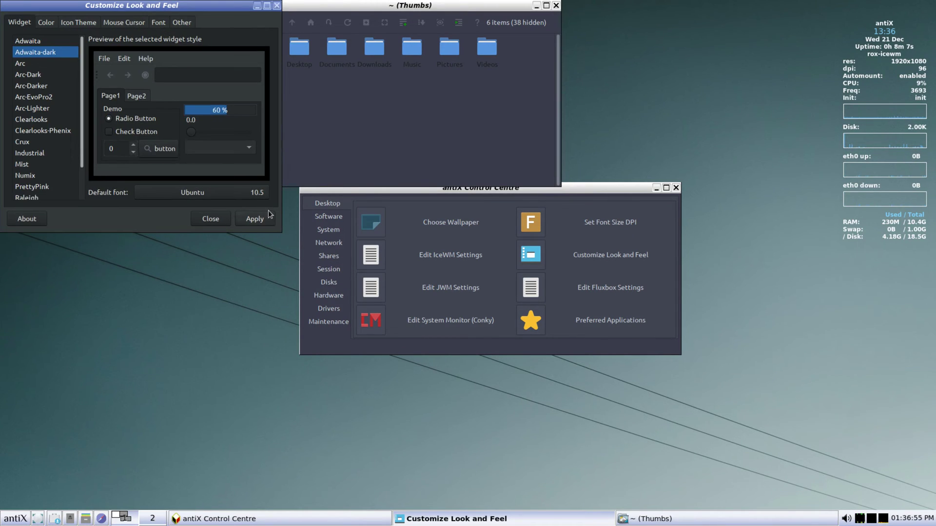
{"action": "left_click", "coordinate": [254, 219]}
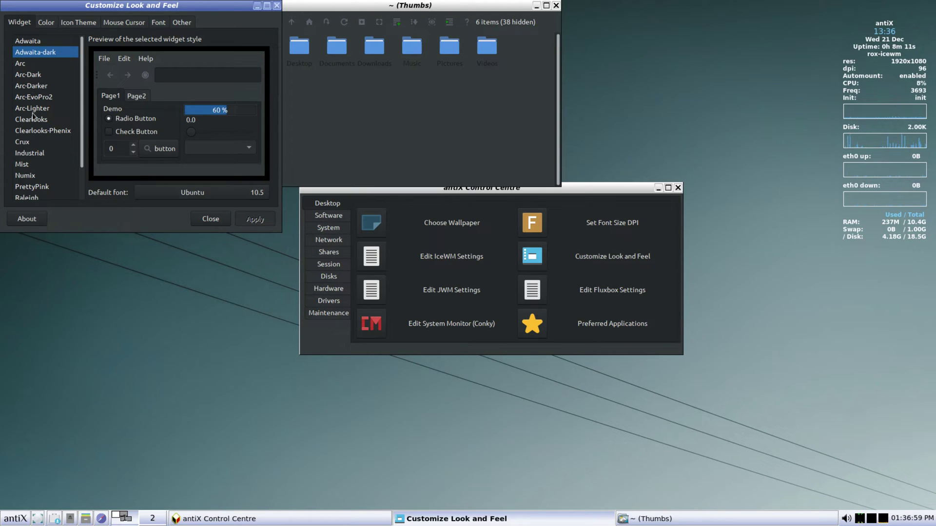
{"action": "left_click", "coordinate": [32, 112]}
{"action": "left_click", "coordinate": [31, 134]}
{"action": "key", "text": "Down"}
{"action": "key", "text": "Down"}
{"action": "key", "text": "Down"}
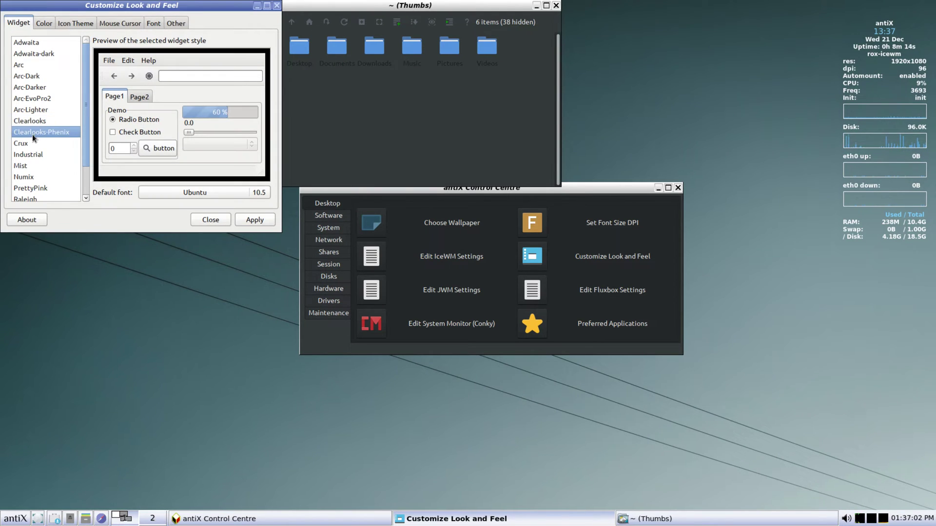
{"action": "key", "text": "Down"}
{"action": "key", "text": "Down"}
{"action": "key", "text": "Down"}
{"action": "key", "text": "Down"}
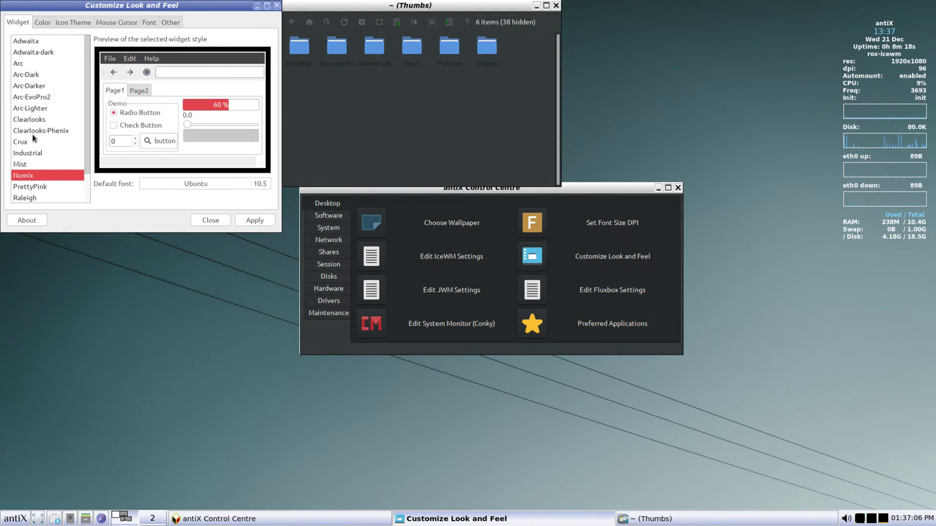
{"action": "key", "text": "Down"}
{"action": "key", "text": "Down"}
{"action": "key", "text": "Down"}
{"action": "key", "text": "Down"}
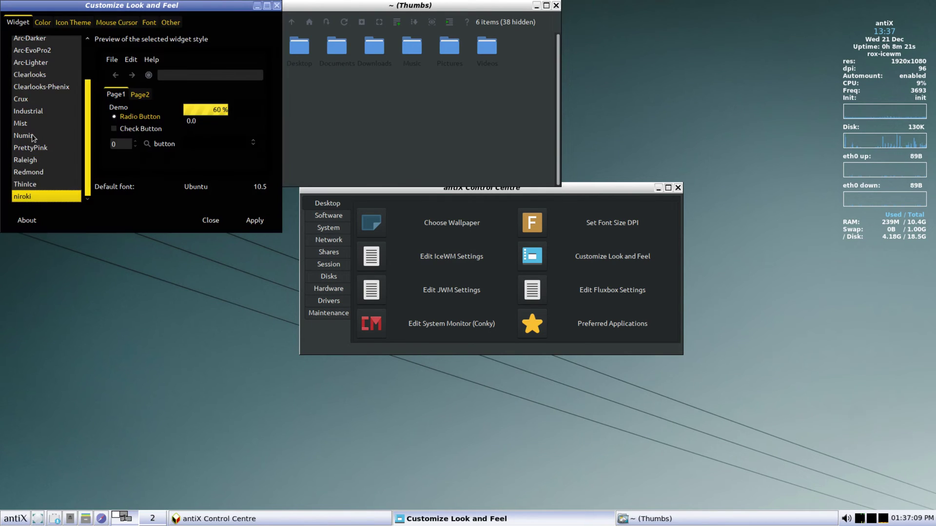
{"action": "key", "text": "Home"}
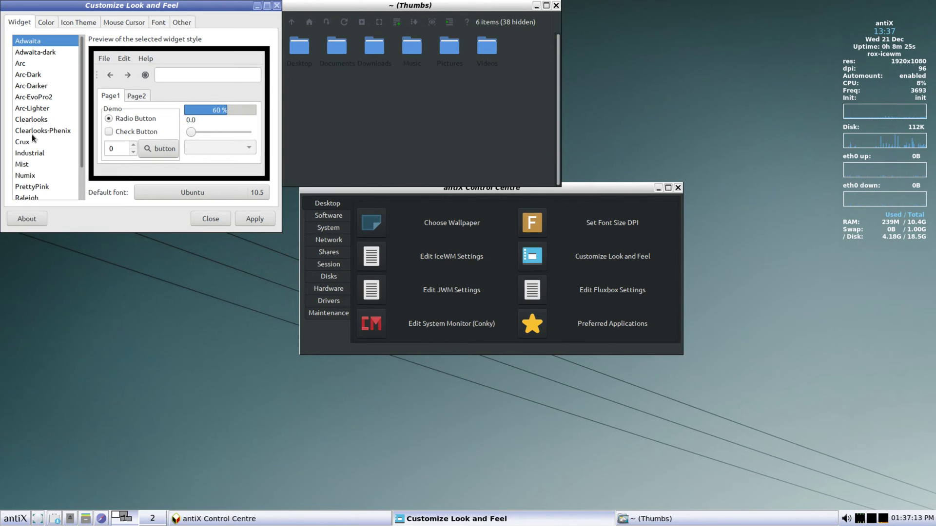
Apply the Arc-Dark widget style, then close the dialog and the file manager window
{"action": "left_click", "coordinate": [44, 57]}
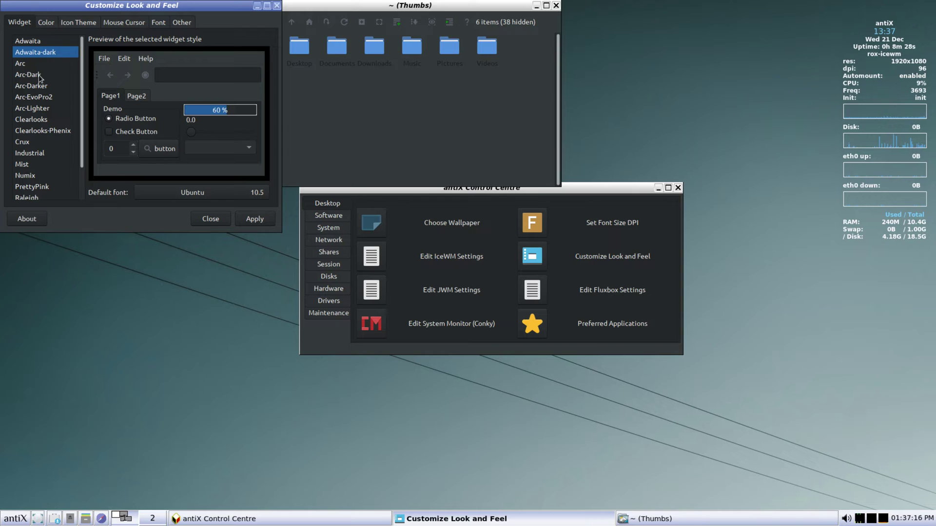
{"action": "left_click", "coordinate": [27, 80]}
{"action": "left_click", "coordinate": [247, 218]}
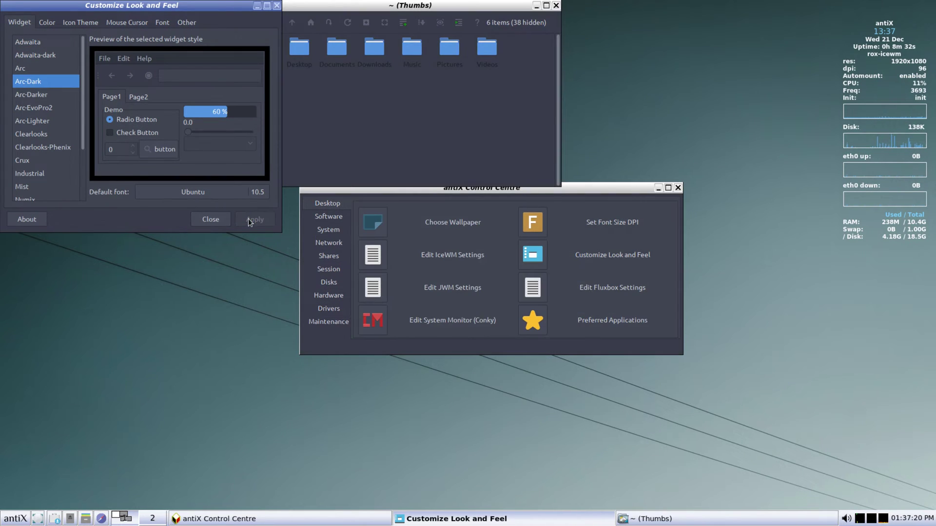
{"action": "left_click", "coordinate": [205, 218]}
{"action": "left_click", "coordinate": [556, 6]}
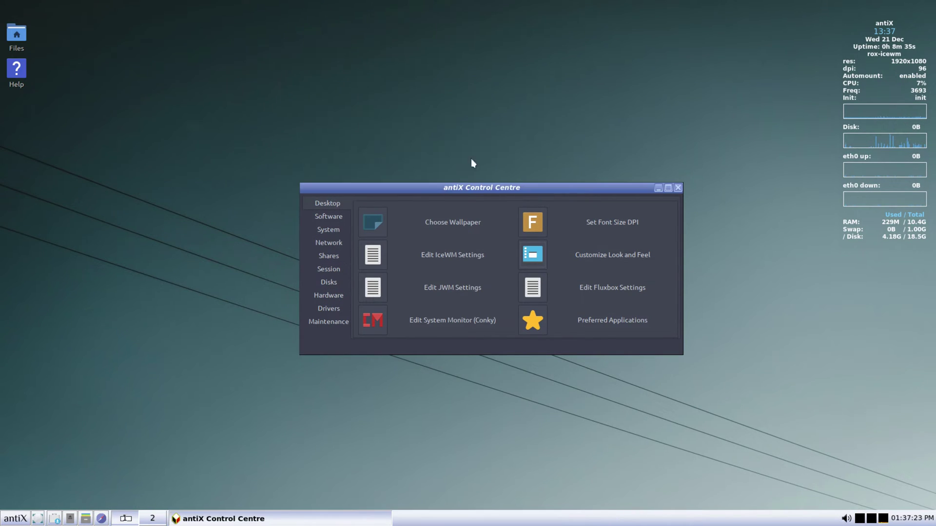
{"action": "left_click", "coordinate": [582, 298]}
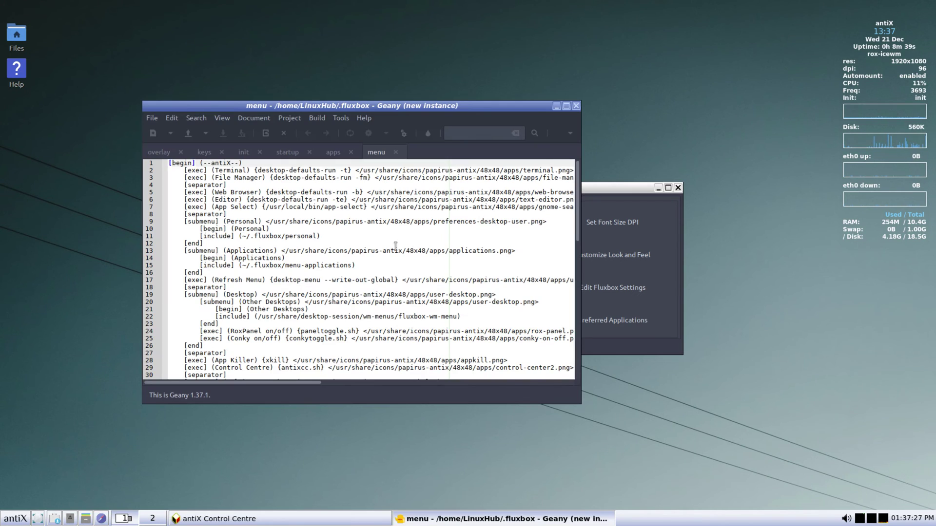
Scroll the Fluxbox menu file and close it, view and close the default applications list, then close the Control Centre
{"action": "scroll", "coordinate": [350, 217], "scroll_direction": "down", "scroll_amount": 4}
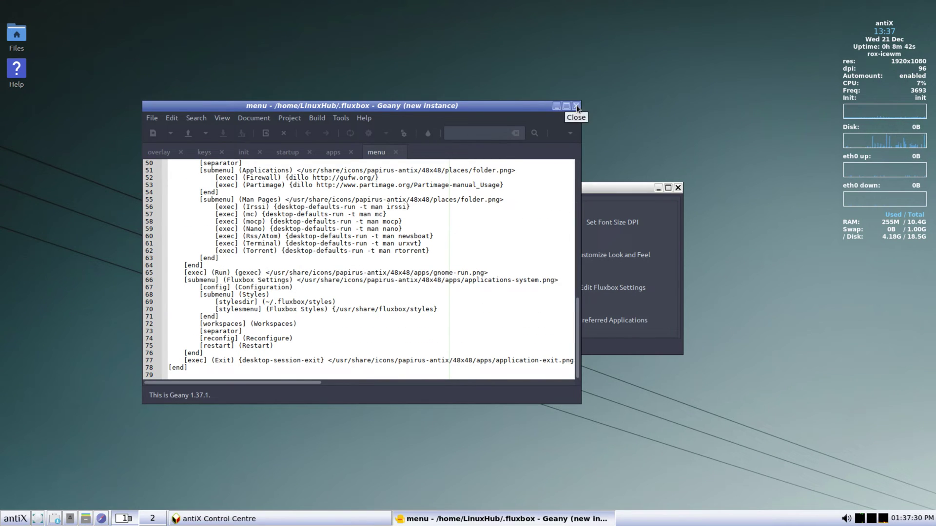
{"action": "left_click", "coordinate": [576, 104]}
{"action": "left_click", "coordinate": [527, 322]}
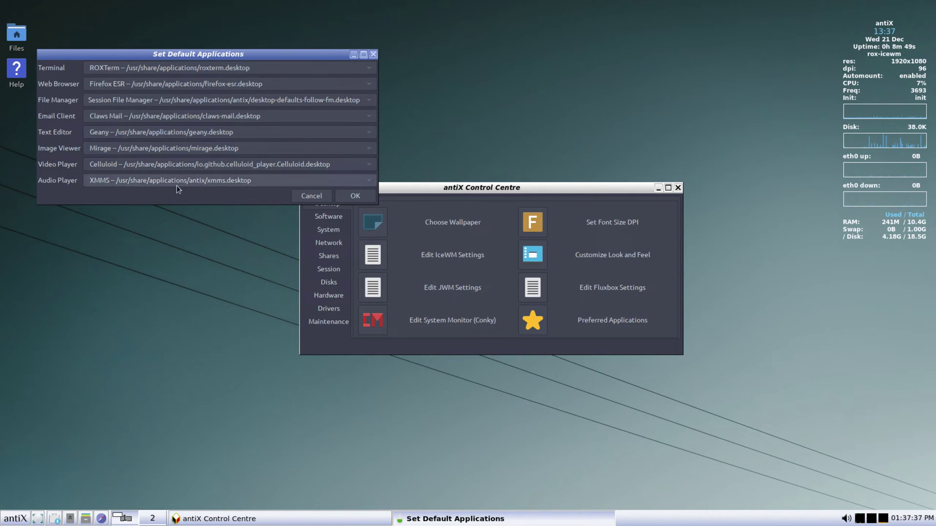
{"action": "left_click", "coordinate": [305, 197]}
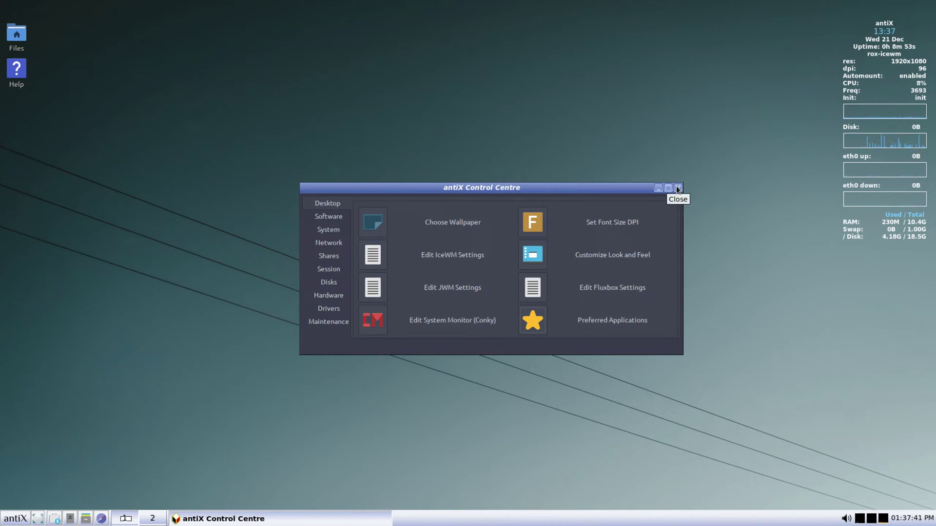
{"action": "left_click", "coordinate": [678, 188]}
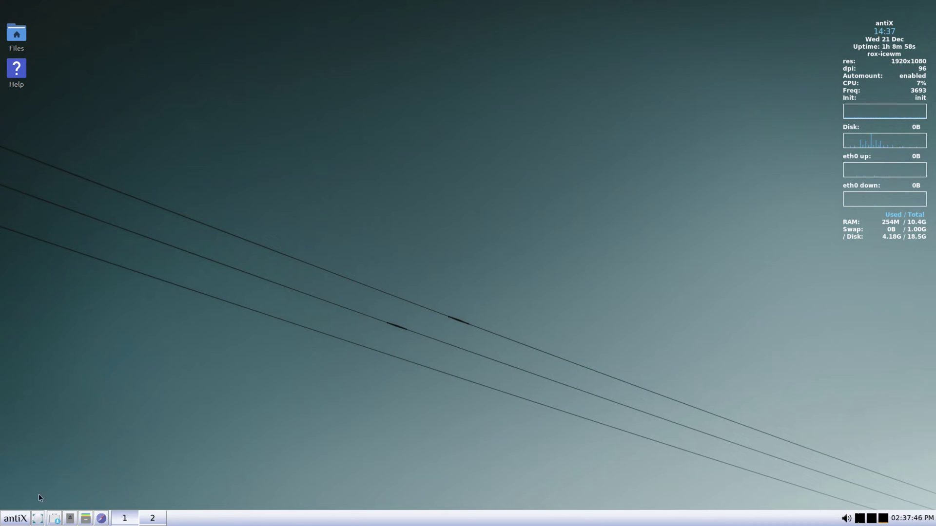
Browse the IceWM Preferences options QuickSwitch, Show and String, then move to the Themes list
{"action": "left_click", "coordinate": [7, 520]}
{"action": "mouse_move", "coordinate": [55, 488]}
{"action": "mouse_move", "coordinate": [140, 490]}
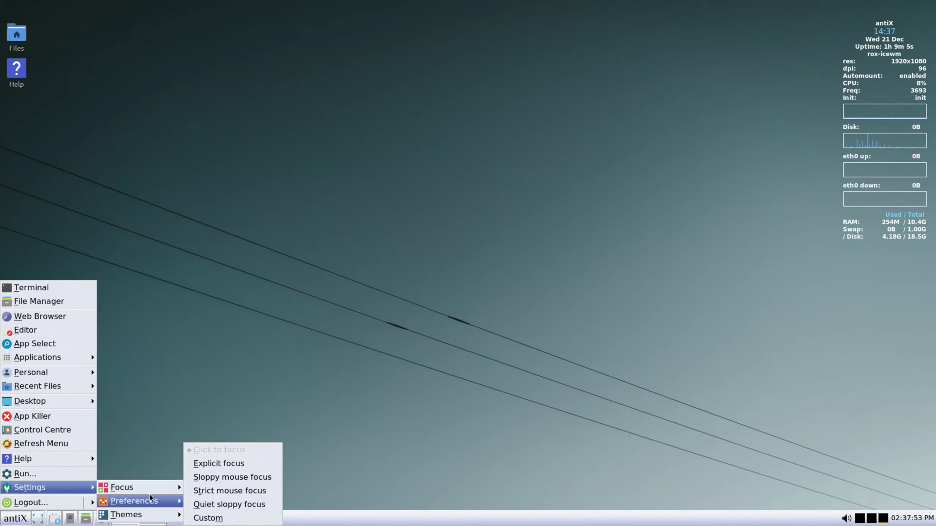
{"action": "mouse_move", "coordinate": [255, 378]}
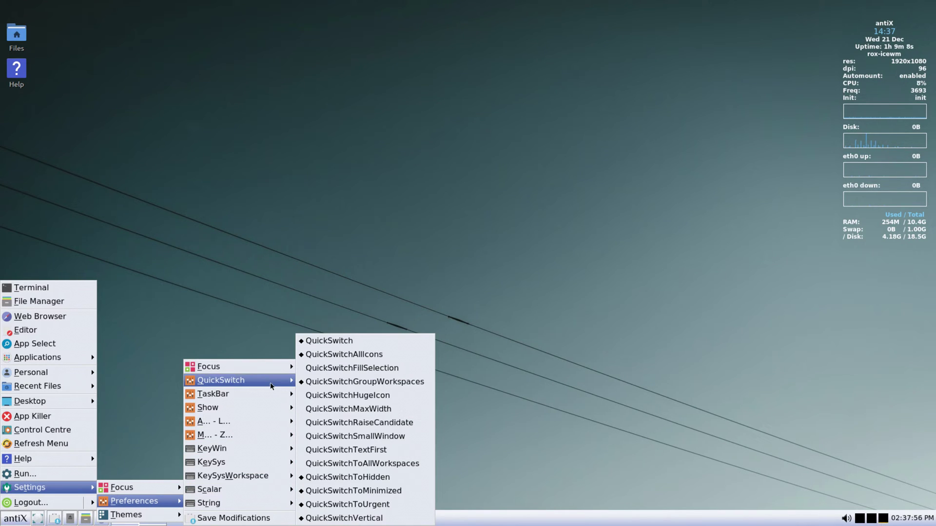
{"action": "mouse_move", "coordinate": [250, 409]}
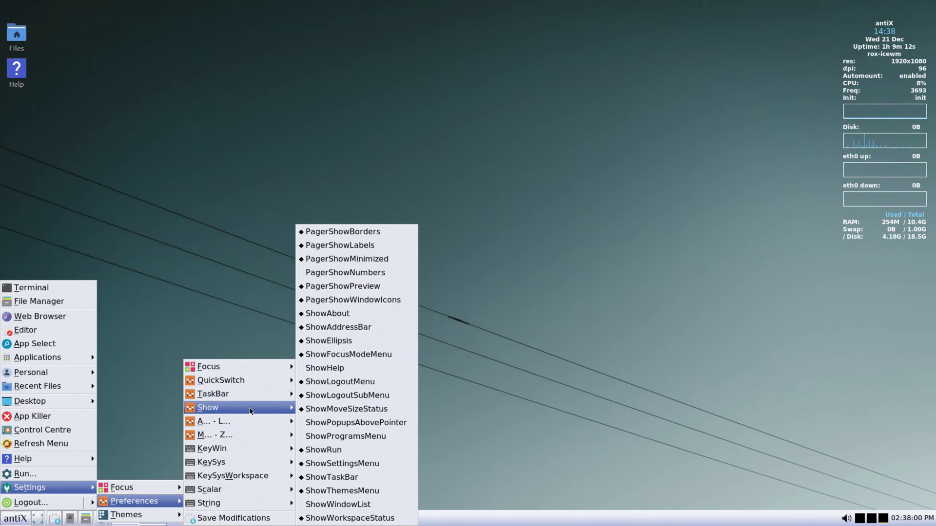
{"action": "mouse_move", "coordinate": [253, 427]}
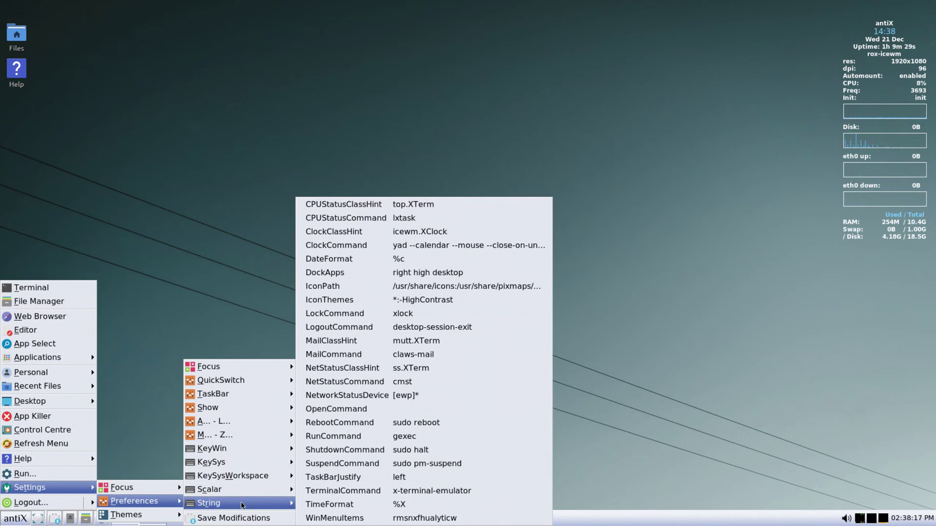
Apply the AntiX-Blue-Medium theme, then a blue-crystal theme
{"action": "mouse_move", "coordinate": [146, 515]}
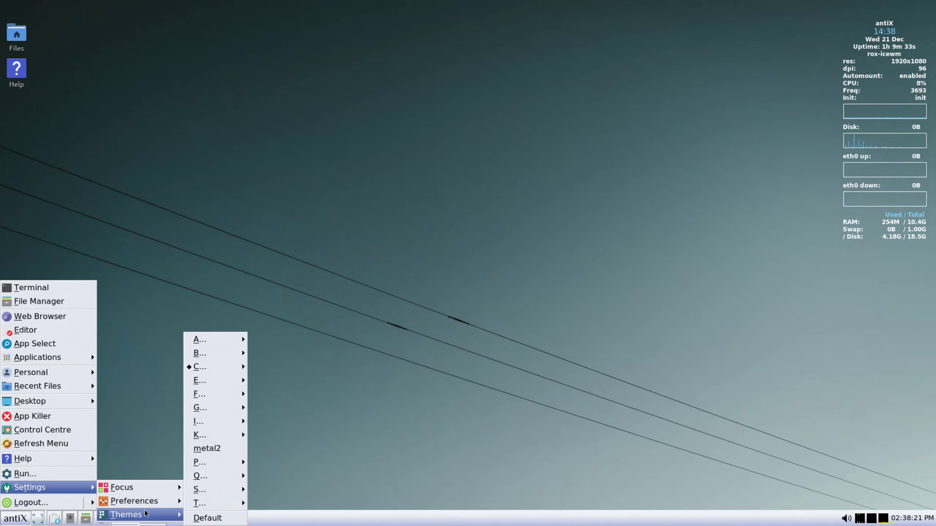
{"action": "mouse_move", "coordinate": [219, 339]}
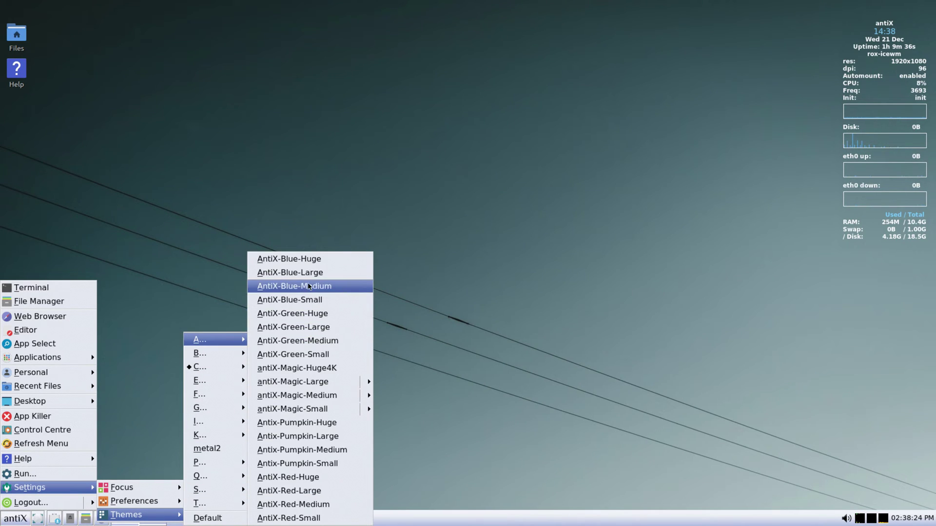
{"action": "left_click", "coordinate": [308, 285]}
{"action": "left_click", "coordinate": [16, 521]}
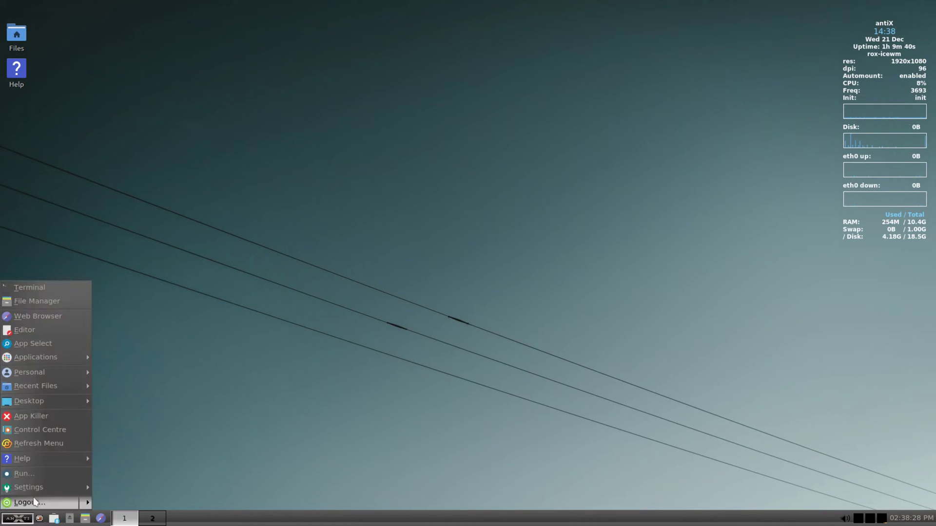
{"action": "mouse_move", "coordinate": [119, 515]}
{"action": "mouse_move", "coordinate": [192, 352]}
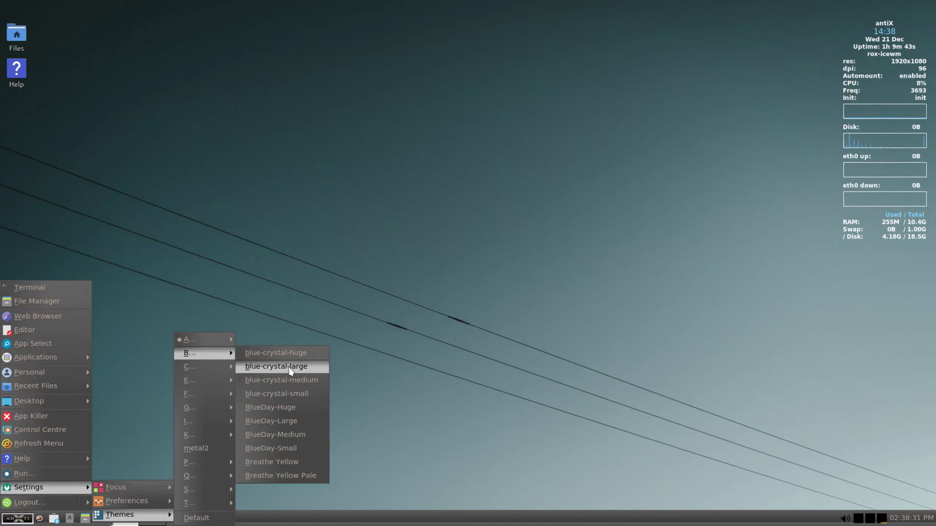
{"action": "left_click", "coordinate": [266, 381]}
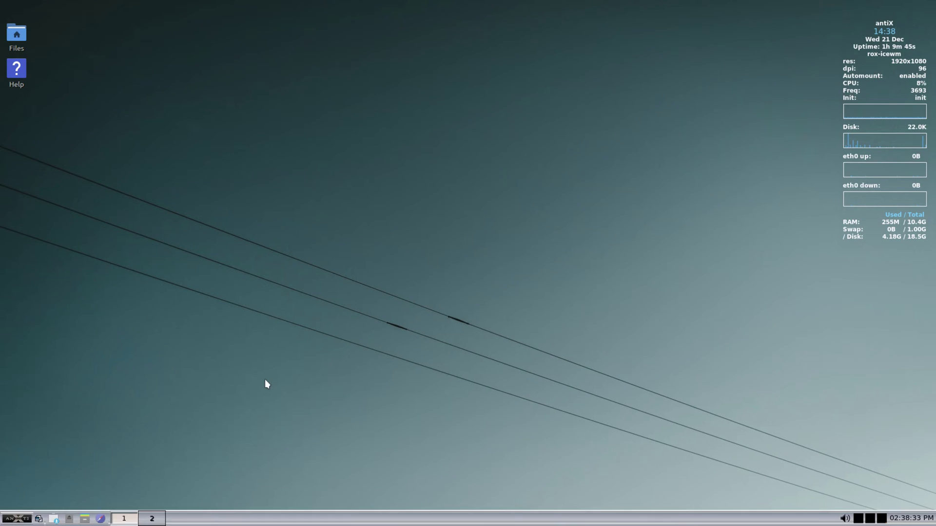
Apply a theme from the F group, then the eco-green-medium theme
{"action": "left_click", "coordinate": [30, 519]}
{"action": "mouse_move", "coordinate": [29, 487]}
{"action": "mouse_move", "coordinate": [120, 514]}
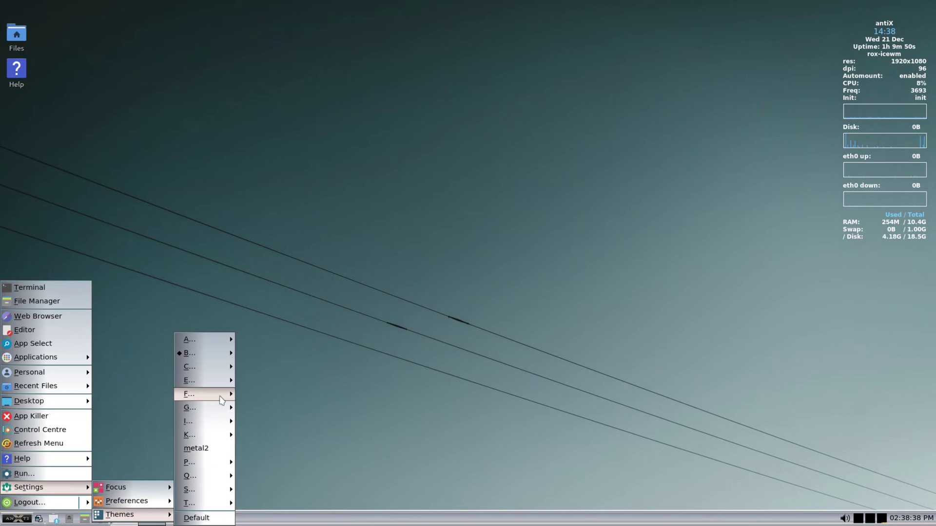
{"action": "mouse_move", "coordinate": [221, 397]}
{"action": "left_click", "coordinate": [296, 399]}
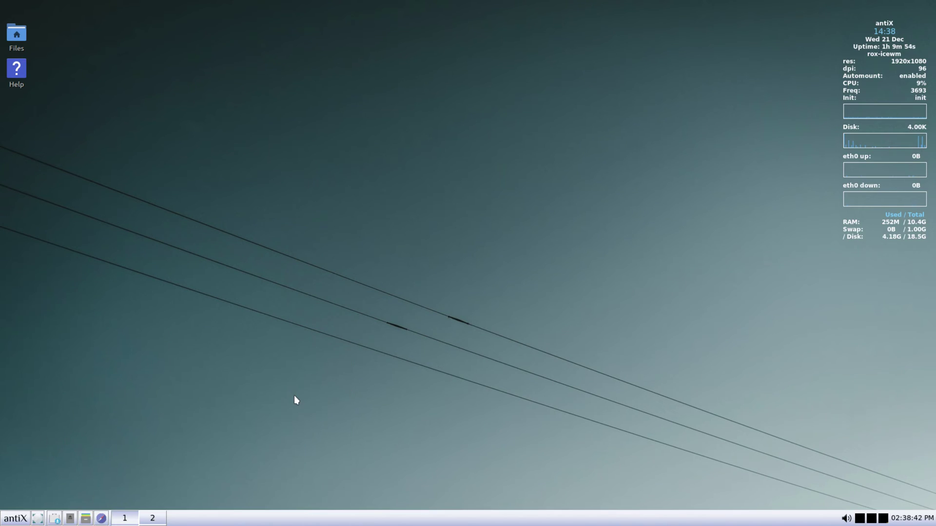
{"action": "left_click", "coordinate": [14, 519]}
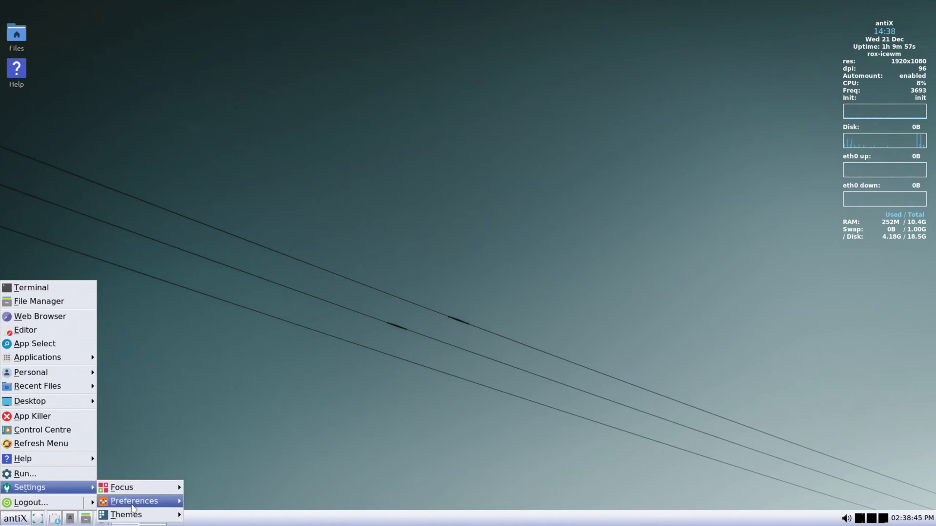
{"action": "mouse_move", "coordinate": [129, 515]}
{"action": "mouse_move", "coordinate": [210, 380]}
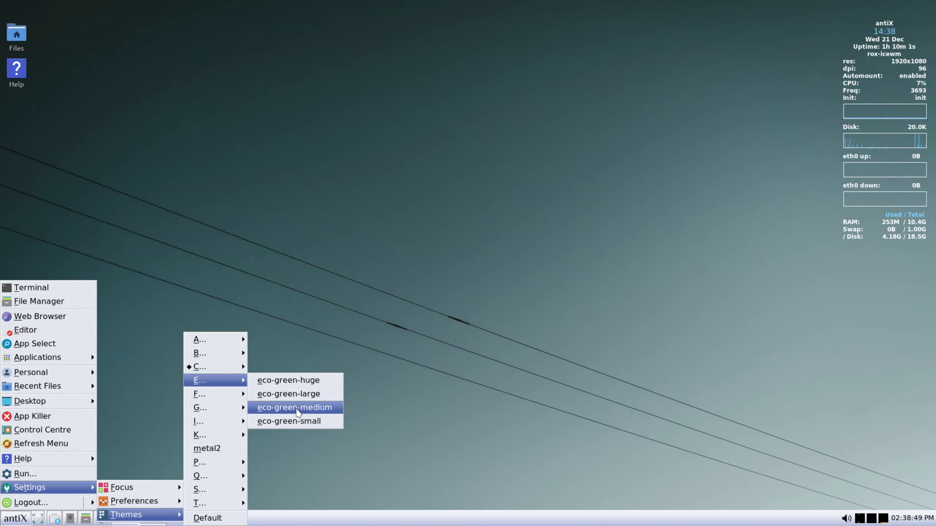
{"action": "left_click", "coordinate": [297, 409]}
Apply a FauxGlass theme, then a theme from the G group
{"action": "left_click", "coordinate": [23, 519]}
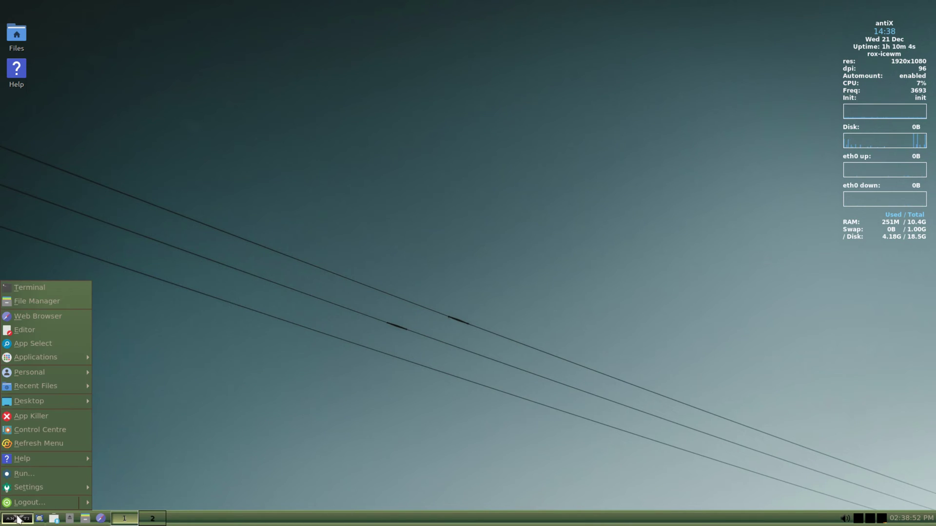
{"action": "mouse_move", "coordinate": [29, 488]}
{"action": "mouse_move", "coordinate": [119, 515]}
{"action": "mouse_move", "coordinate": [221, 412]}
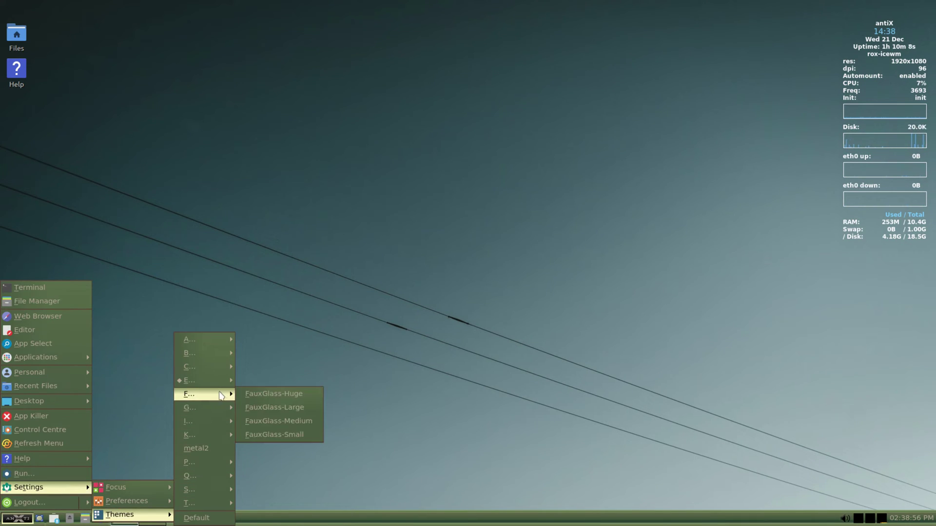
{"action": "left_click", "coordinate": [273, 420]}
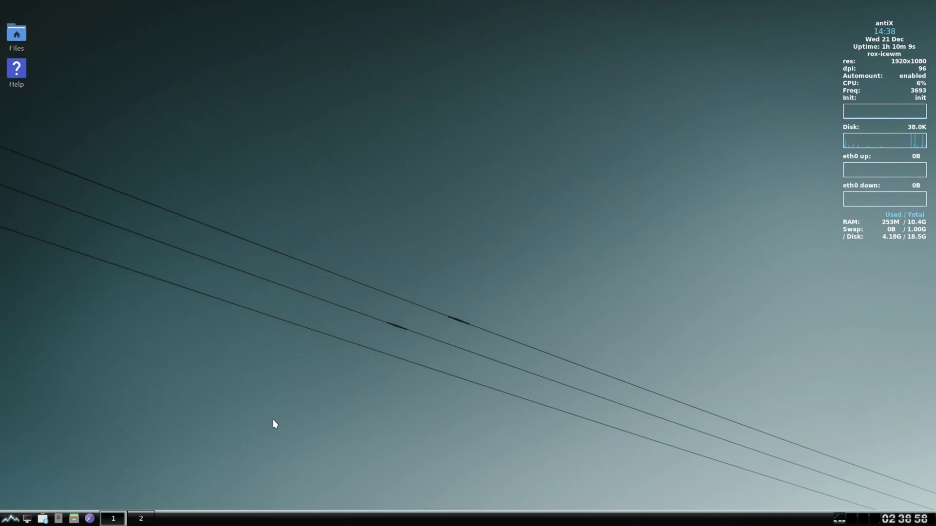
{"action": "left_click", "coordinate": [9, 521]}
{"action": "mouse_move", "coordinate": [29, 488]}
{"action": "mouse_move", "coordinate": [120, 515]}
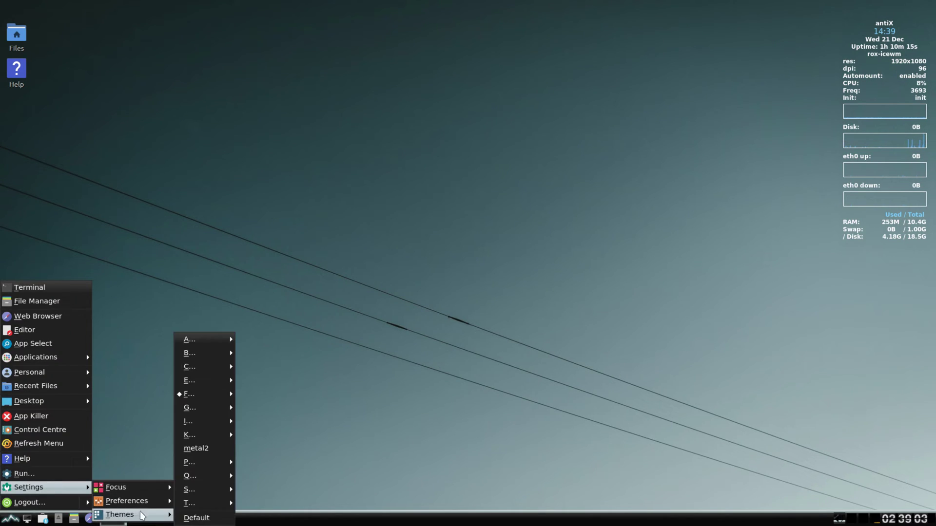
{"action": "mouse_move", "coordinate": [200, 409]}
{"action": "left_click", "coordinate": [274, 435]}
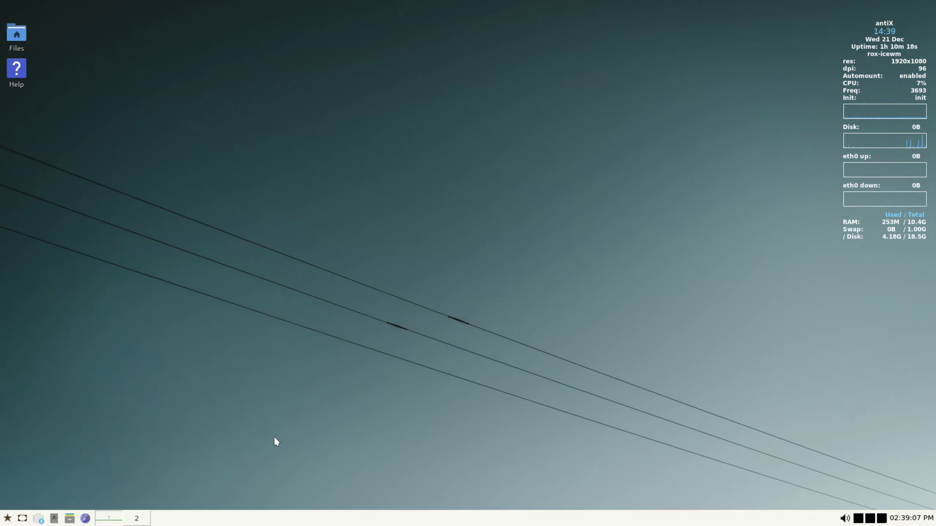
Apply the IceGilDust-Small theme, then finish with a dark theme from the K group
{"action": "left_click", "coordinate": [8, 518]}
{"action": "mouse_move", "coordinate": [49, 487]}
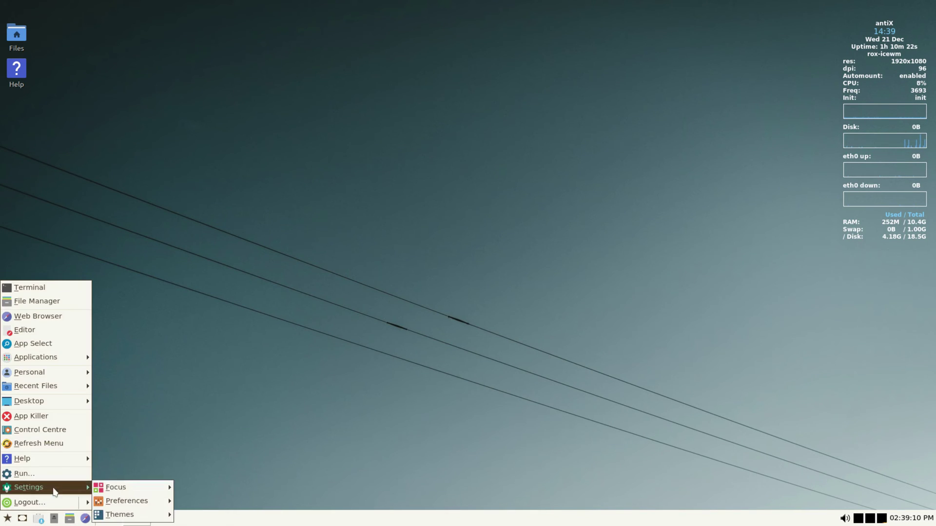
{"action": "mouse_move", "coordinate": [119, 515]}
{"action": "mouse_move", "coordinate": [190, 407]}
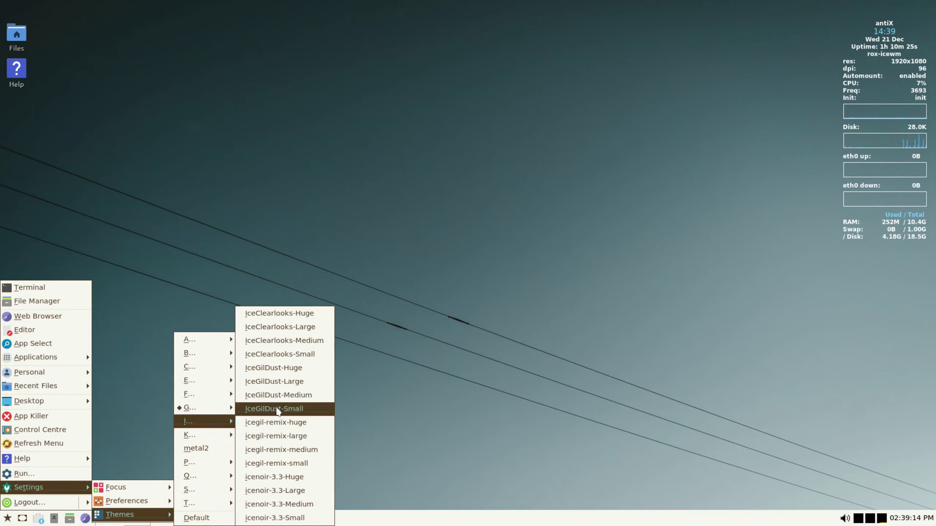
{"action": "left_click", "coordinate": [276, 353]}
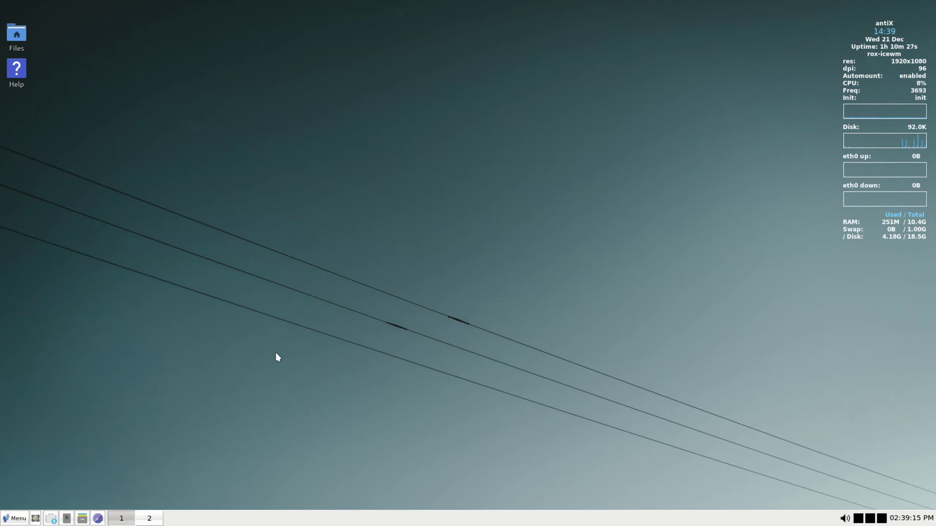
{"action": "left_click", "coordinate": [13, 518]}
{"action": "mouse_move", "coordinate": [29, 488]}
{"action": "mouse_move", "coordinate": [135, 515]}
{"action": "mouse_move", "coordinate": [189, 421]}
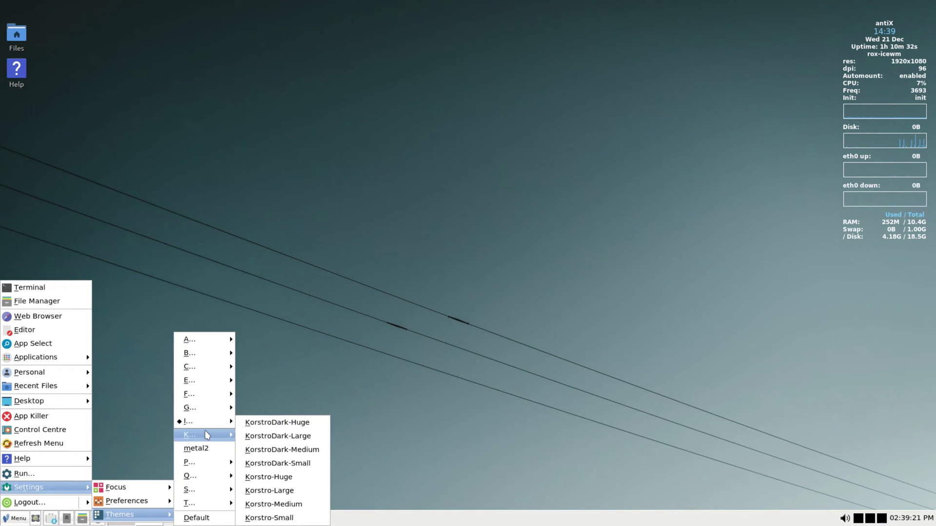
{"action": "left_click", "coordinate": [271, 449]}
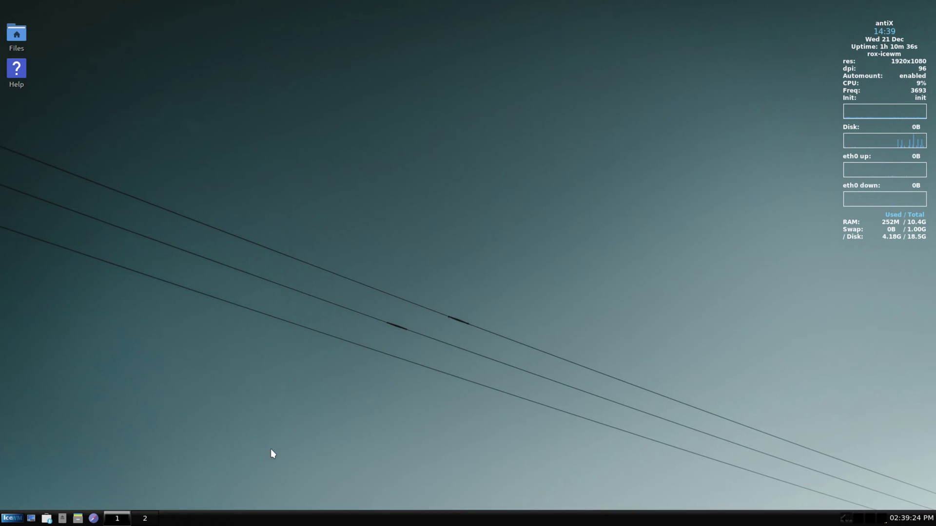
Apply the metal2 theme, then the PrettyPink-Medium theme
{"action": "left_click", "coordinate": [12, 519]}
{"action": "mouse_move", "coordinate": [29, 487]}
{"action": "mouse_move", "coordinate": [124, 514]}
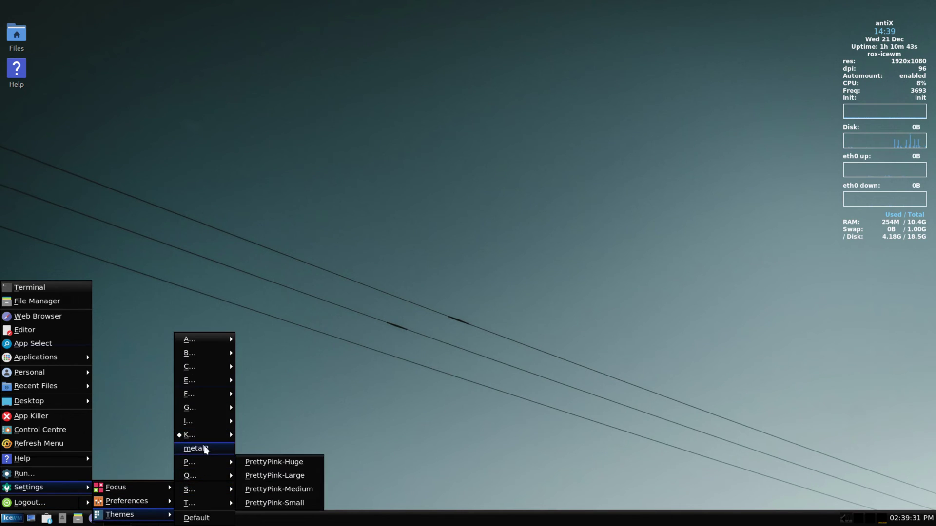
{"action": "left_click", "coordinate": [203, 449]}
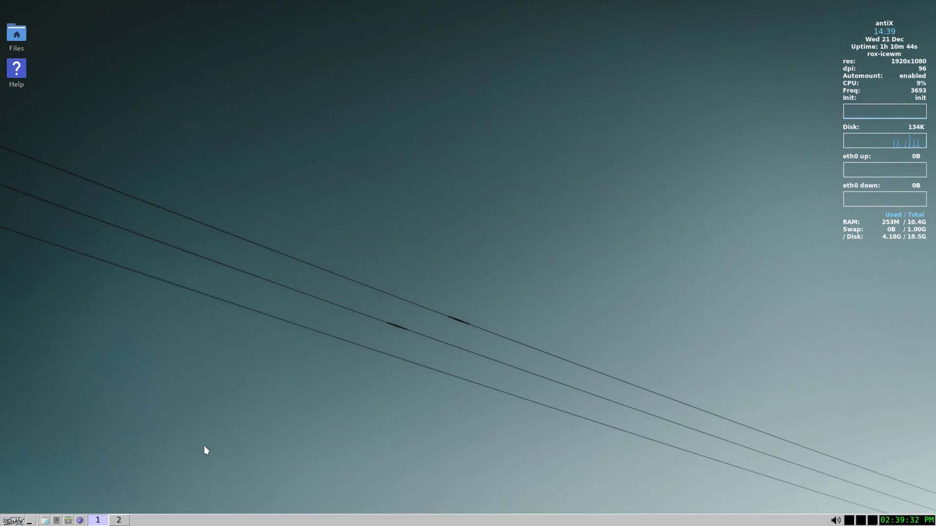
{"action": "left_click", "coordinate": [13, 519]}
{"action": "mouse_move", "coordinate": [30, 495]}
{"action": "mouse_move", "coordinate": [112, 517]}
{"action": "mouse_move", "coordinate": [181, 497]}
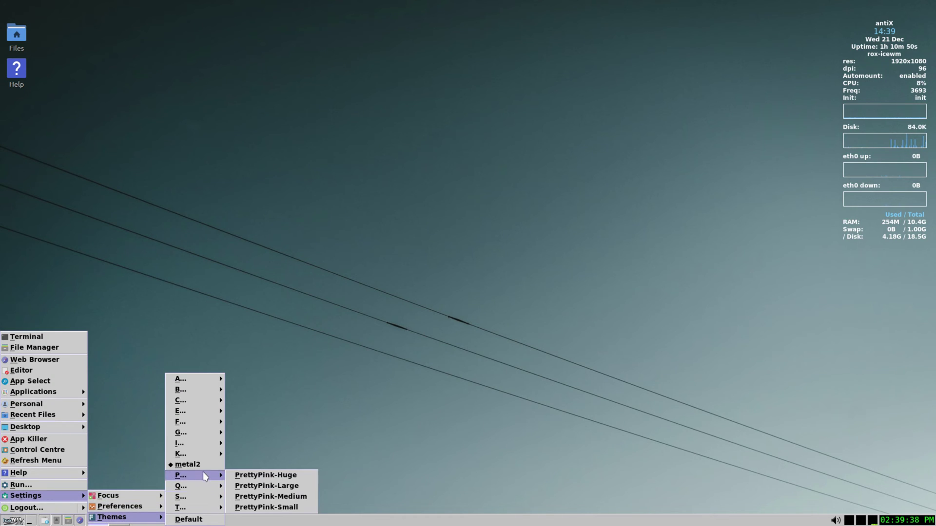
{"action": "left_click", "coordinate": [266, 495]}
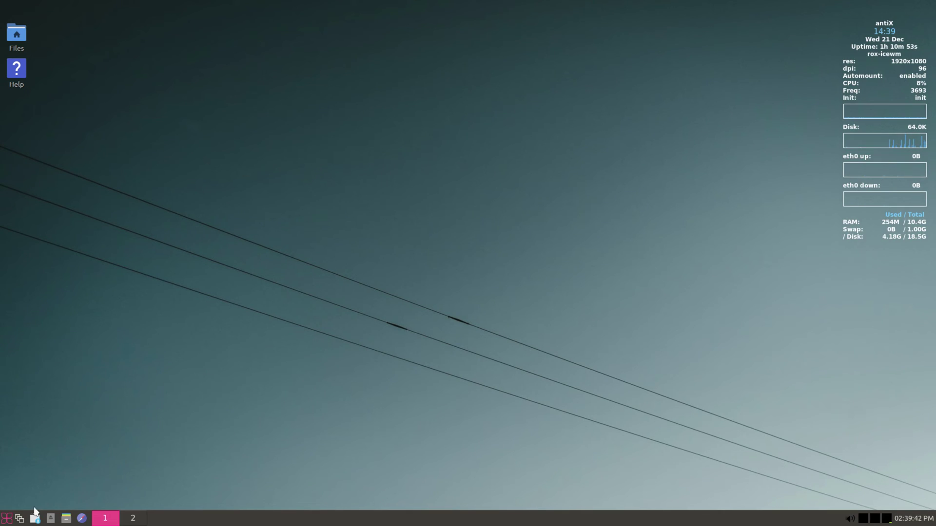
Apply a Large theme from the Q group, then the Simplestblack-Medium theme
{"action": "left_click", "coordinate": [6, 518]}
{"action": "mouse_move", "coordinate": [14, 488]}
{"action": "mouse_move", "coordinate": [160, 512]}
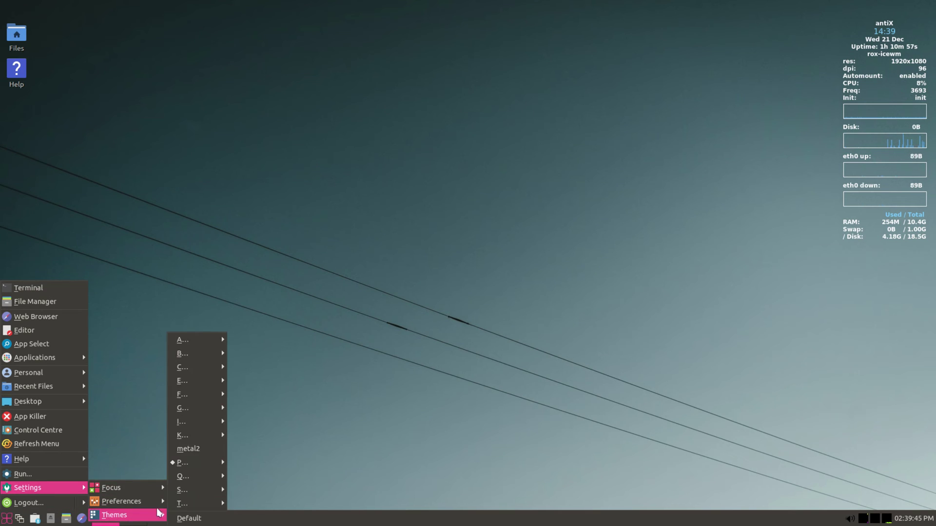
{"action": "mouse_move", "coordinate": [200, 477]}
{"action": "left_click", "coordinate": [263, 488]}
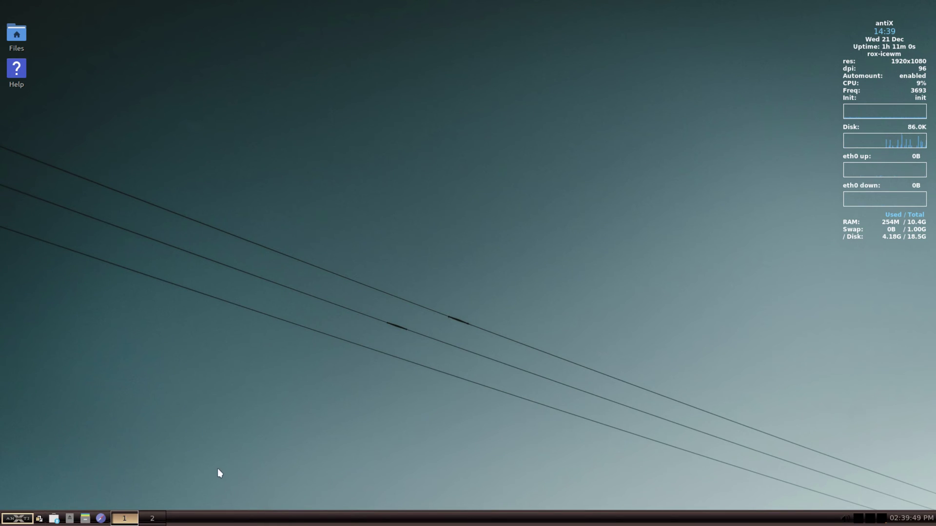
{"action": "left_click", "coordinate": [17, 518]}
{"action": "mouse_move", "coordinate": [28, 488]}
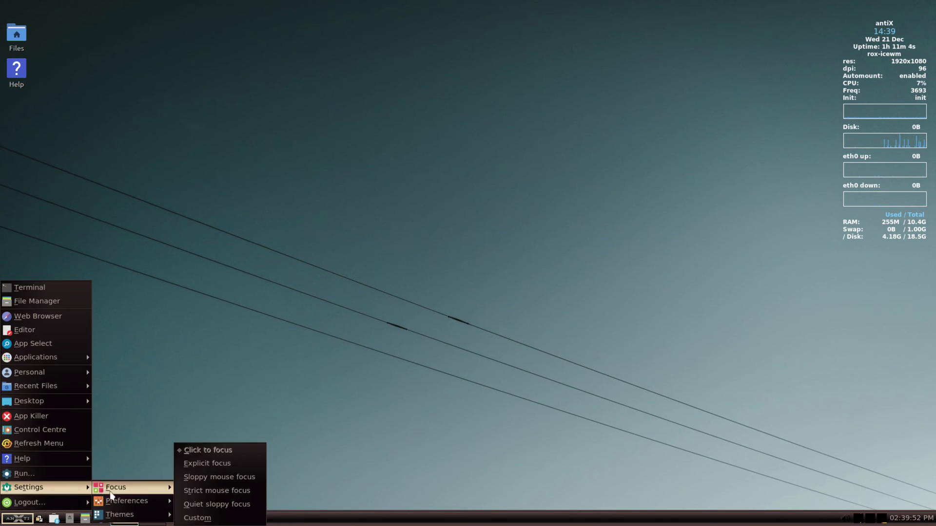
{"action": "mouse_move", "coordinate": [140, 517]}
{"action": "mouse_move", "coordinate": [217, 491]}
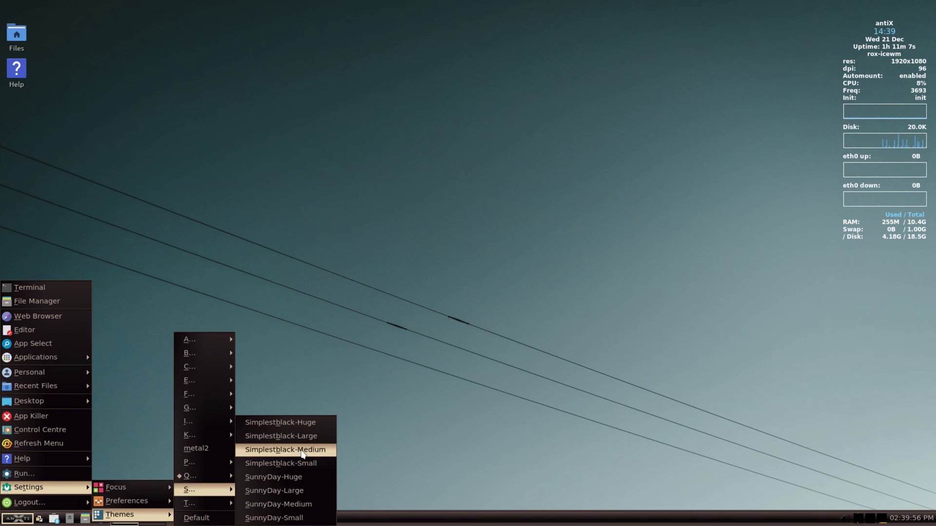
{"action": "left_click", "coordinate": [301, 450]}
Apply the Truth ice-1.0-Medium theme, then switch back to the Default theme
{"action": "left_click", "coordinate": [17, 518]}
{"action": "mouse_move", "coordinate": [63, 489]}
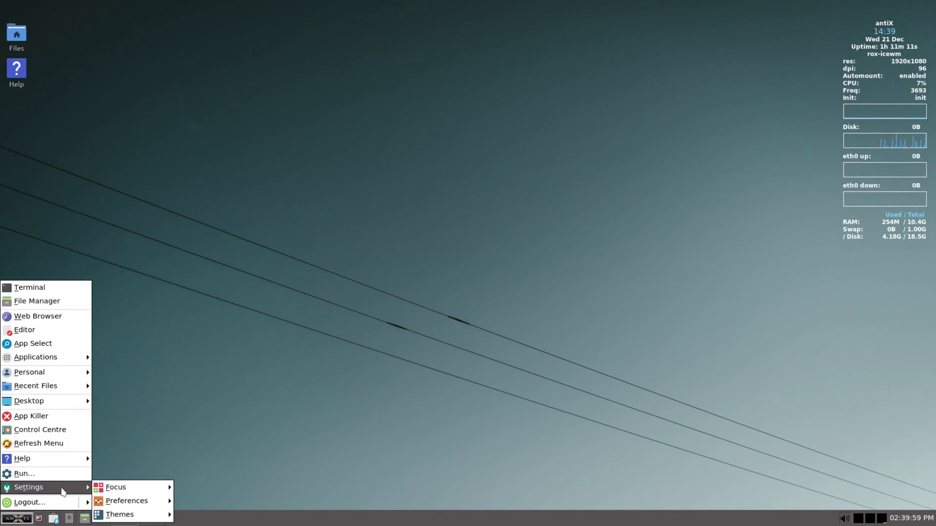
{"action": "mouse_move", "coordinate": [140, 516]}
{"action": "mouse_move", "coordinate": [215, 502]}
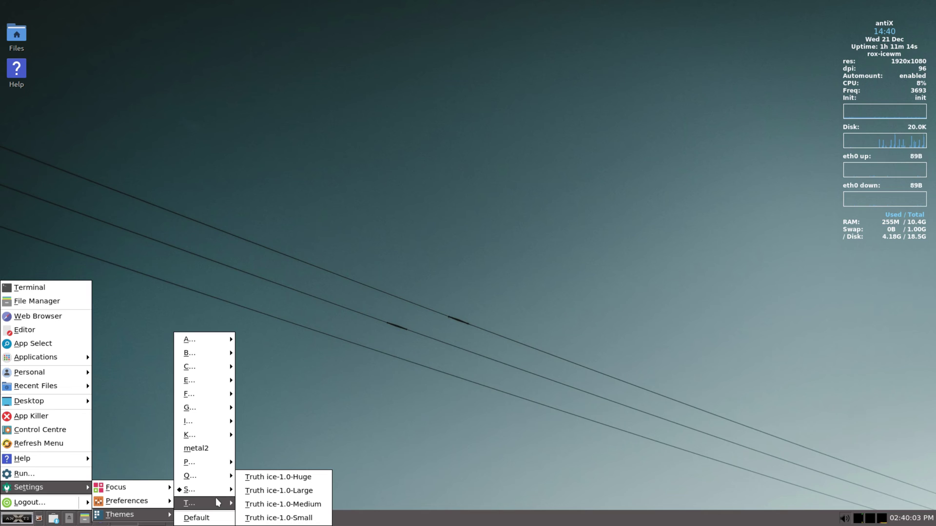
{"action": "left_click", "coordinate": [269, 506]}
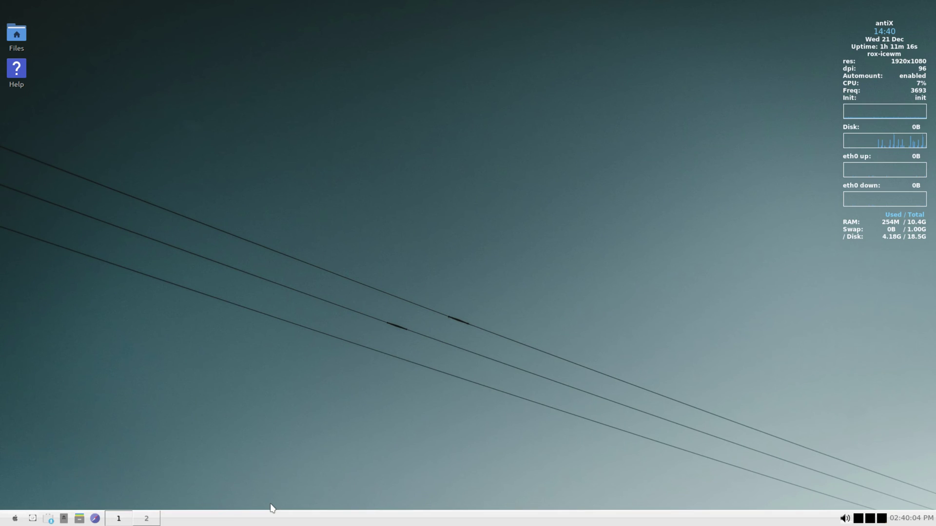
{"action": "left_click", "coordinate": [16, 519]}
{"action": "mouse_move", "coordinate": [61, 492]}
{"action": "mouse_move", "coordinate": [137, 519]}
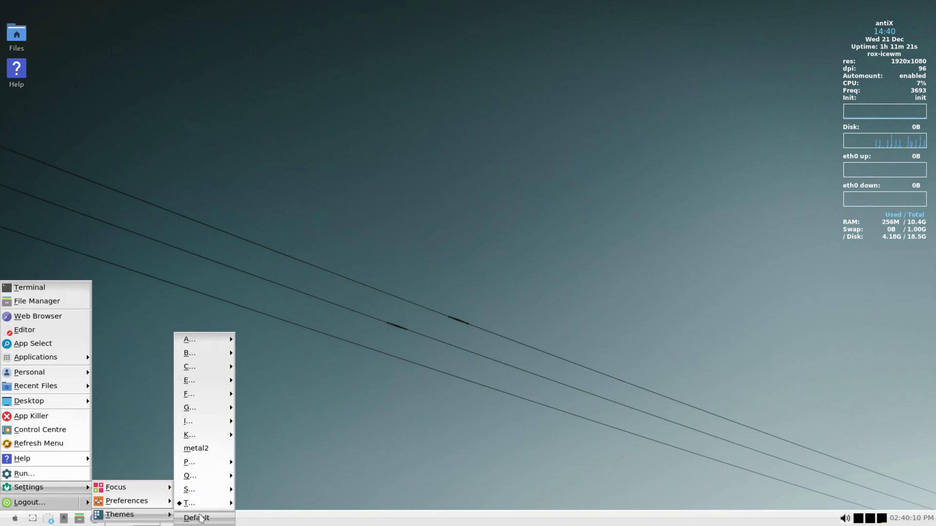
{"action": "left_click", "coordinate": [203, 520]}
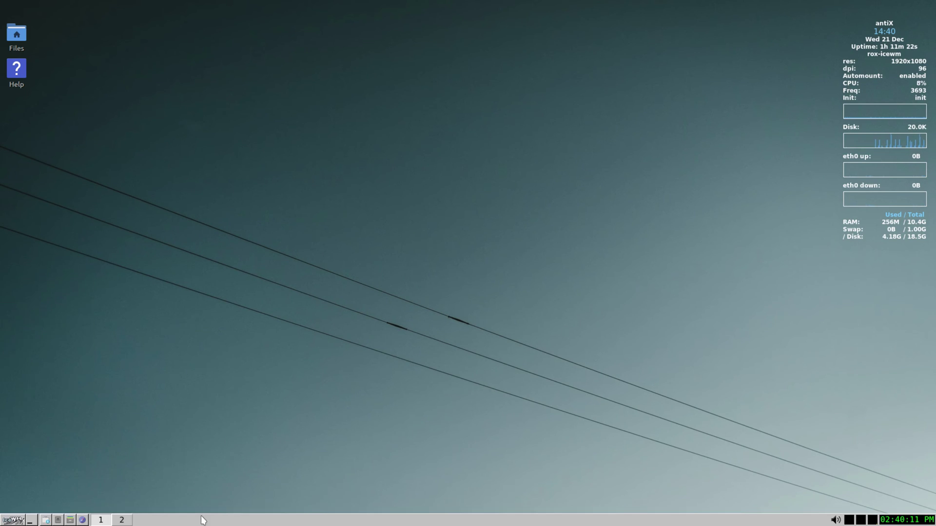
Apply the Clearview Blue Medium theme from the C group
{"action": "left_click", "coordinate": [16, 520]}
{"action": "mouse_move", "coordinate": [44, 496]}
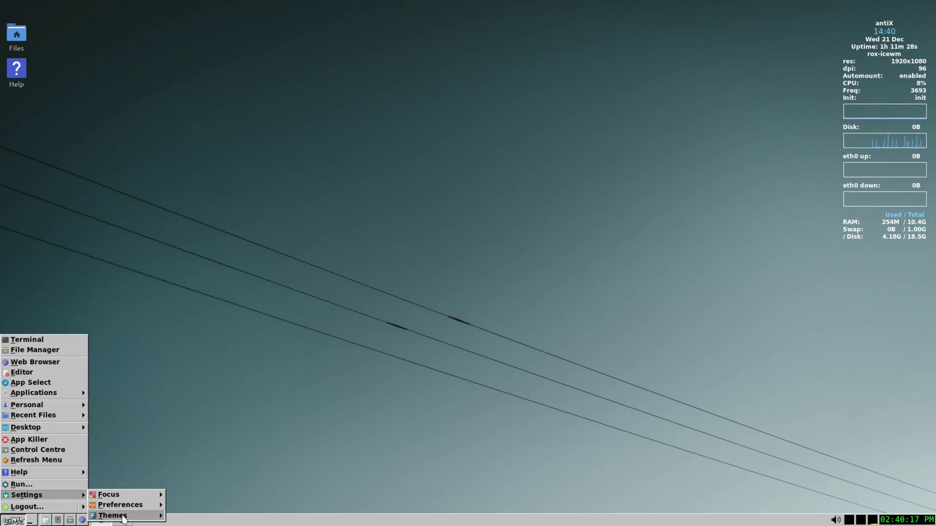
{"action": "mouse_move", "coordinate": [117, 516]}
{"action": "mouse_move", "coordinate": [210, 408]}
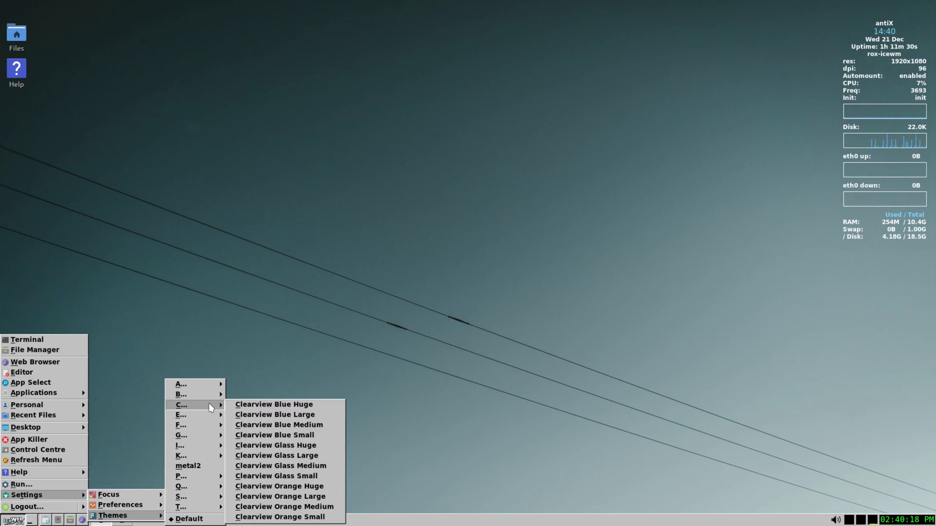
{"action": "left_click", "coordinate": [259, 426]}
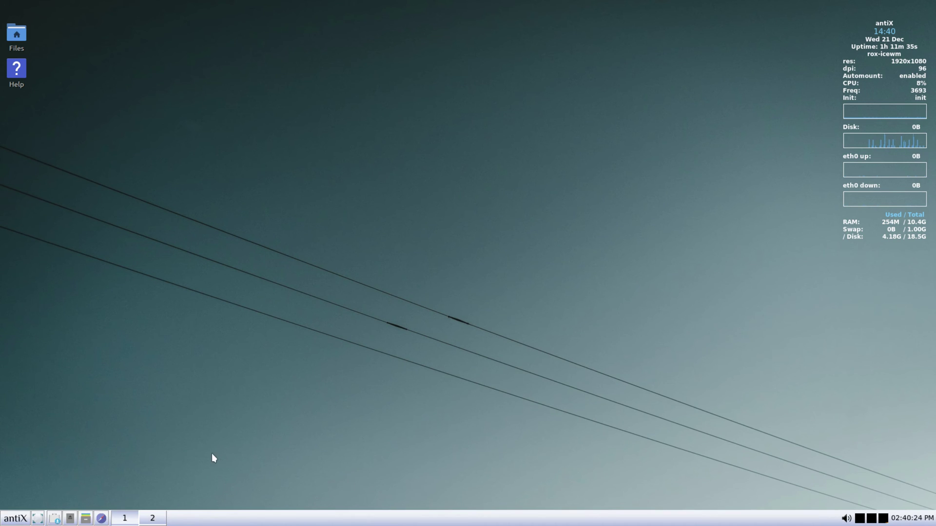